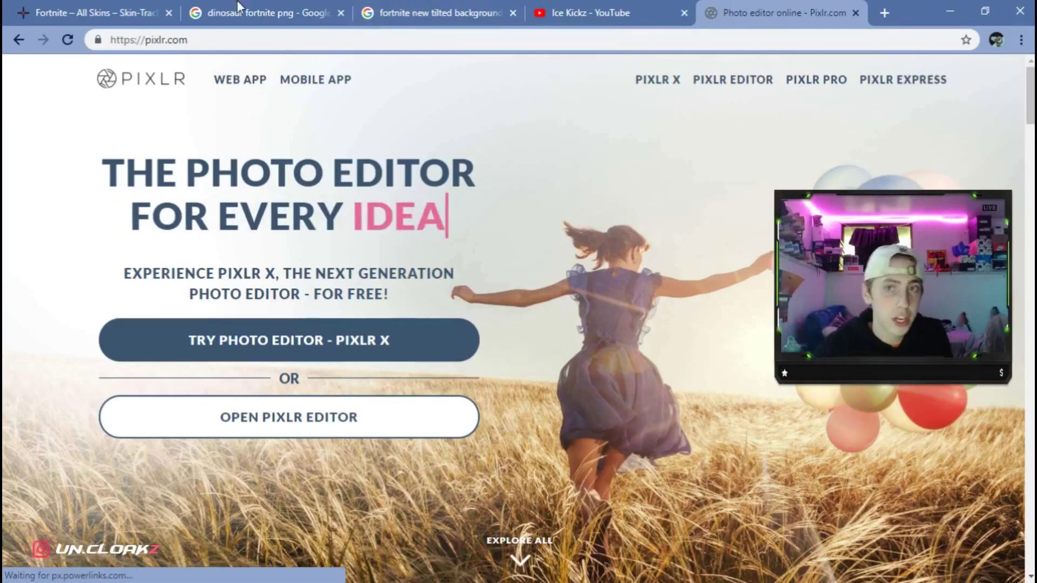
pyautogui.click(448, 3)
pyautogui.scroll(5, 354, 225)
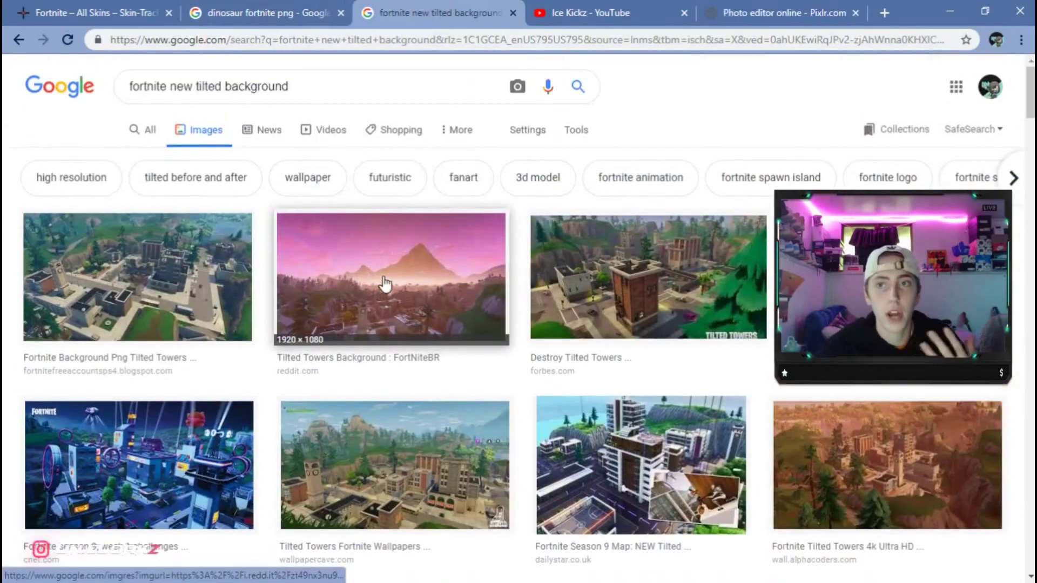
pyautogui.scroll(-5, 338, 264)
pyautogui.scroll(-2, 341, 275)
pyautogui.scroll(4, 164, 190)
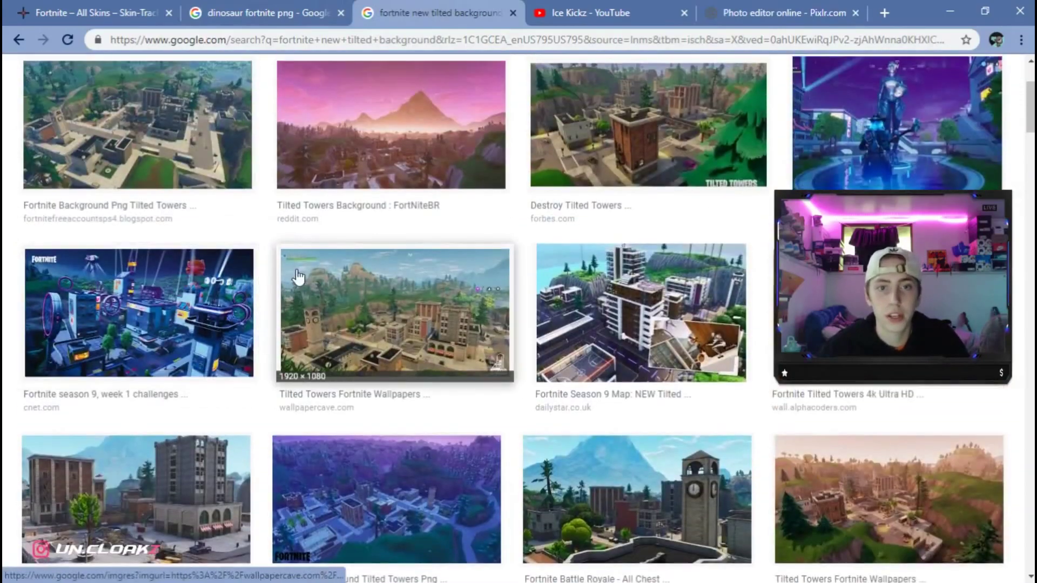
pyautogui.click(182, 314)
pyautogui.hotkey('ctrl', 'shift', 'Tab')
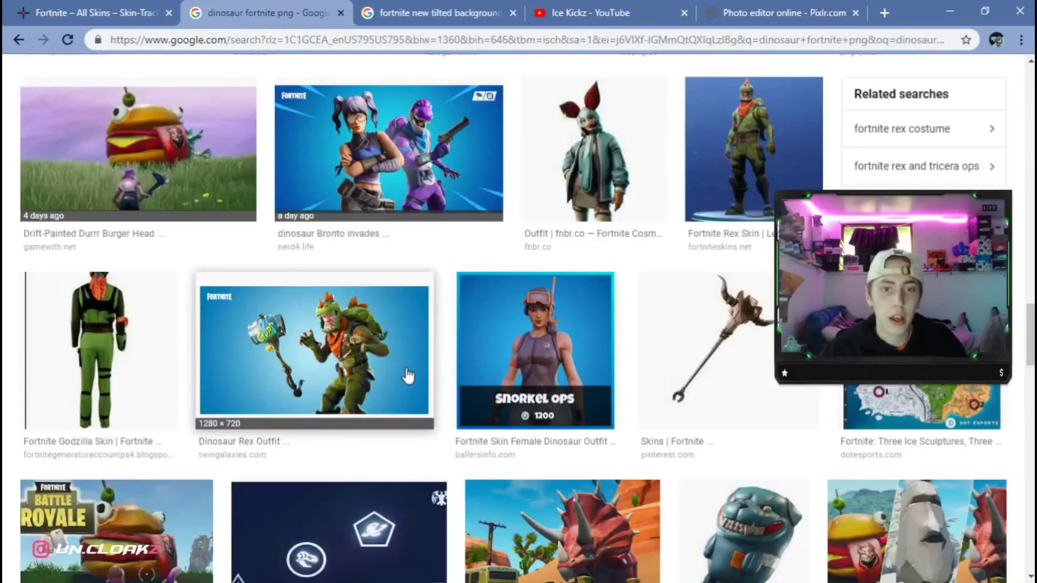
pyautogui.scroll(5, 353, 297)
pyautogui.hotkey('alt', 'Left')
pyautogui.hotkey('alt', 'Left')
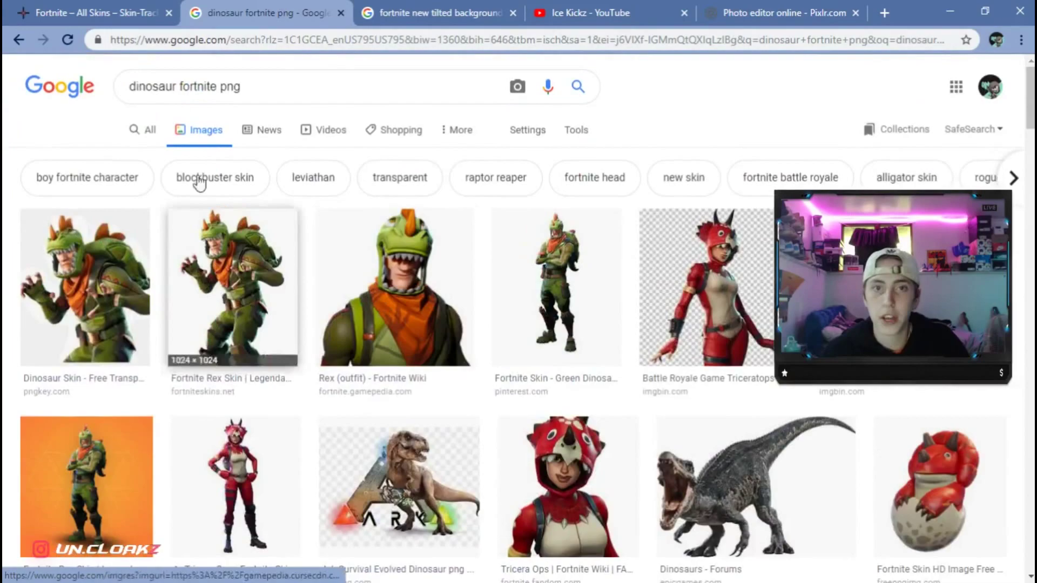
pyautogui.click(42, 40)
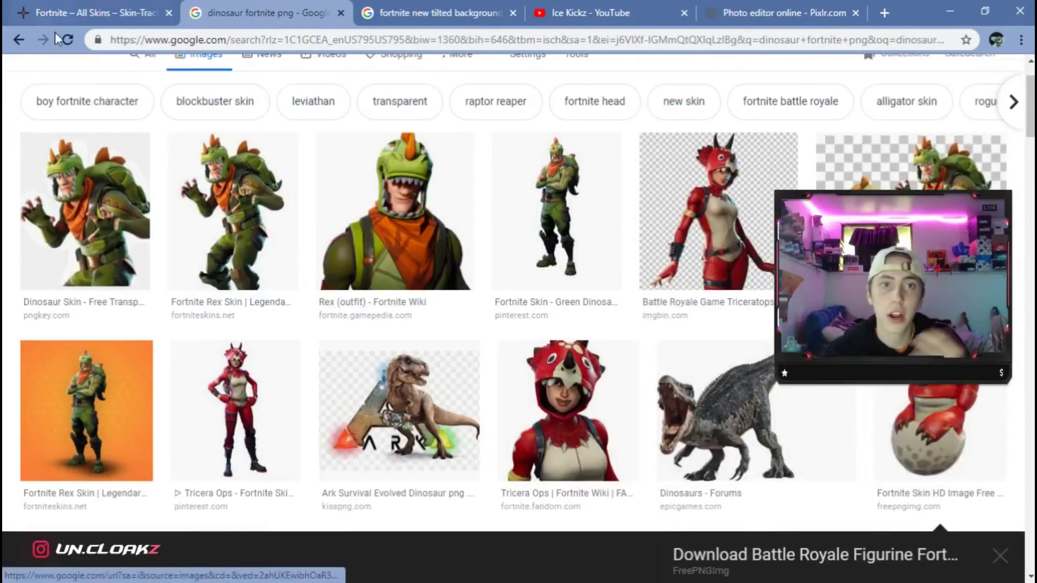
pyautogui.hotkey('ctrl', 'shift', 'Tab')
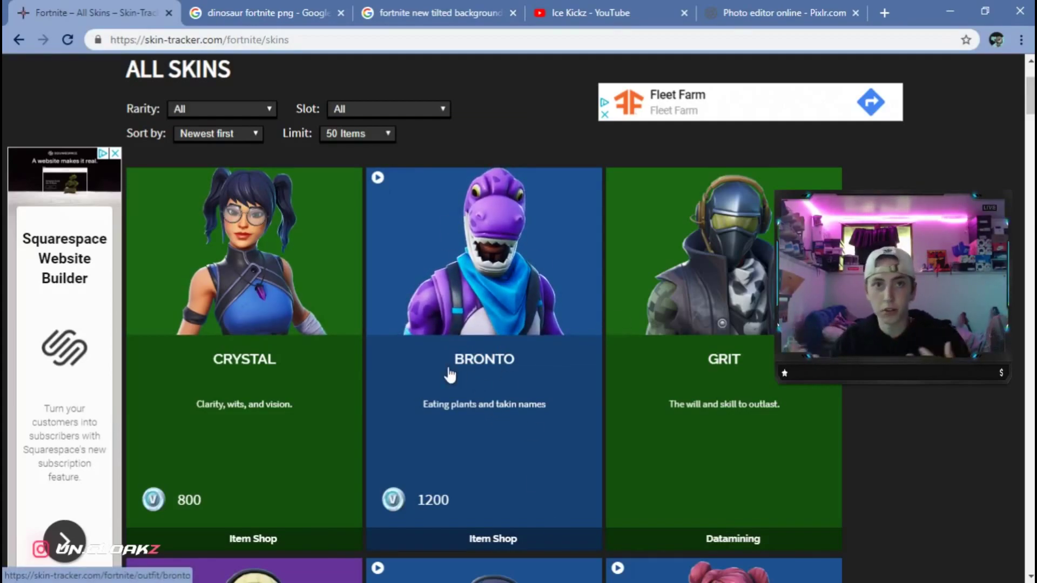
pyautogui.hotkey('ctrl', 'shift', 'Tab')
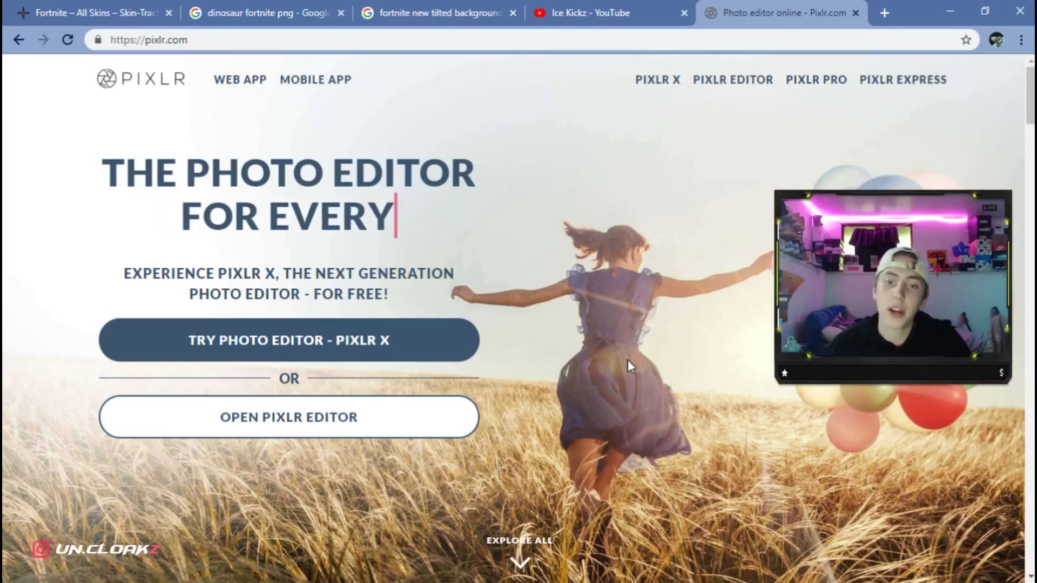
# Launch the classic Pixlr Editor and allow Flash so it loads.
pyautogui.click(350, 425)
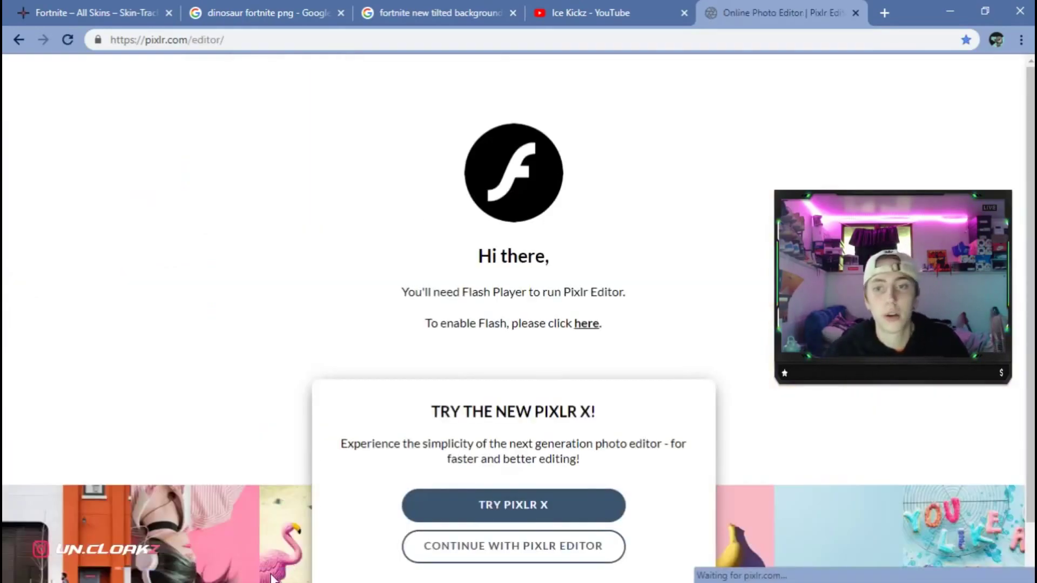
pyautogui.click(493, 560)
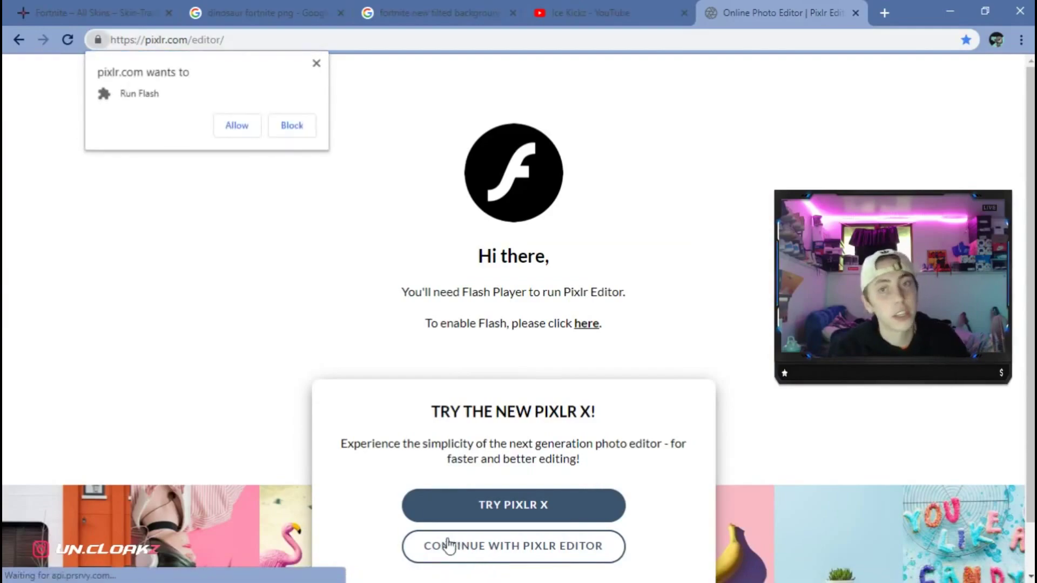
pyautogui.click(237, 126)
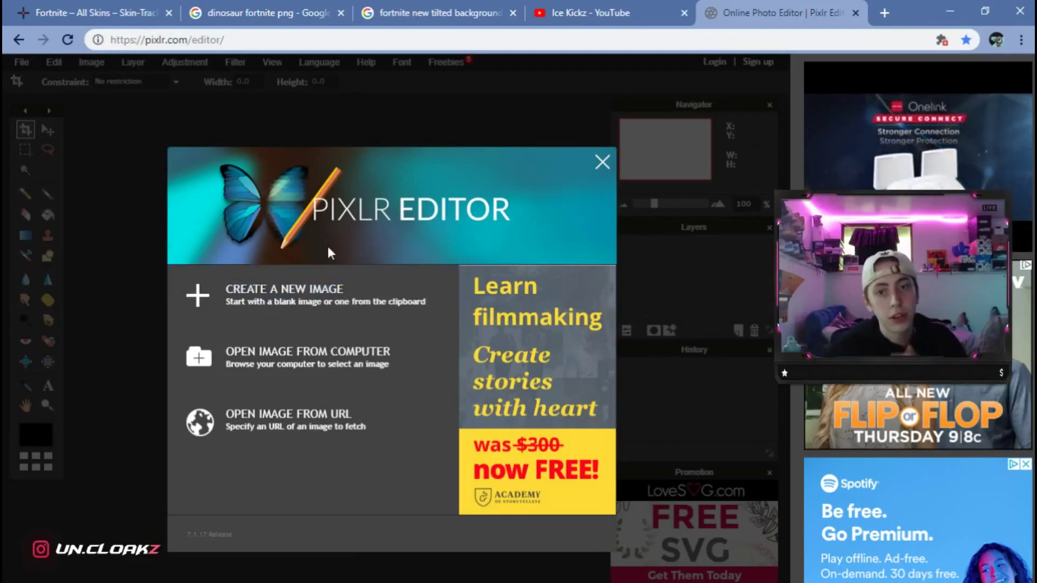
# Create a new transparent image named 'thumbnail' with the Movie 720p (1280×720) preset.
pyautogui.click(319, 278)
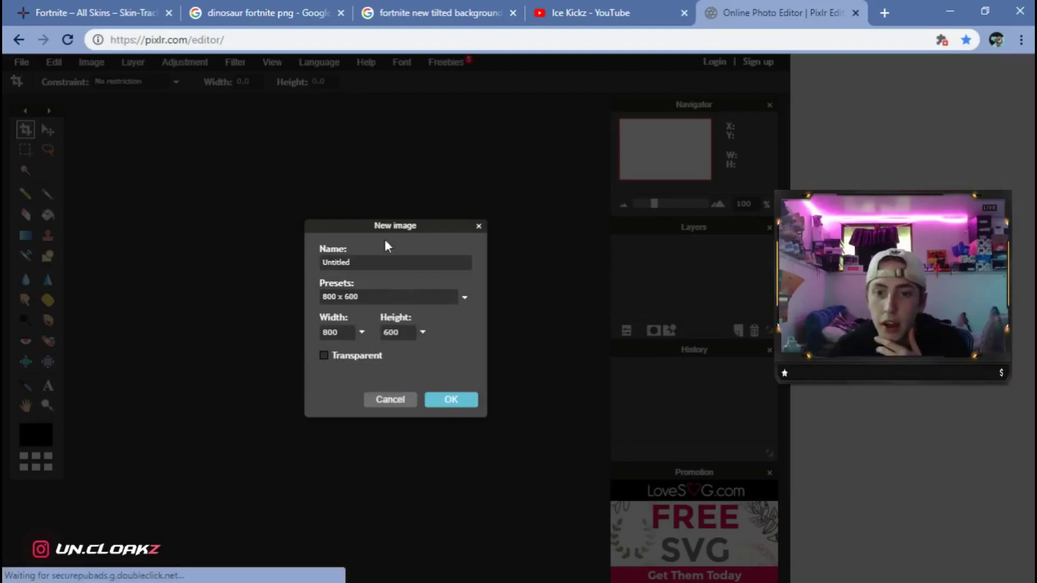
pyautogui.moveTo(388, 262); pyautogui.dragTo(278, 252)
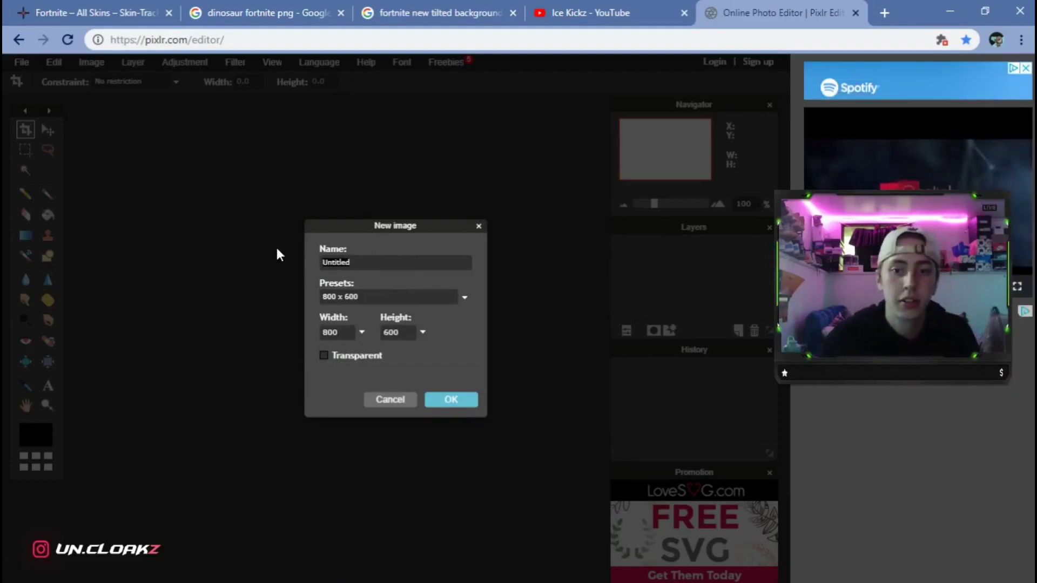
pyautogui.write('thumbnail')
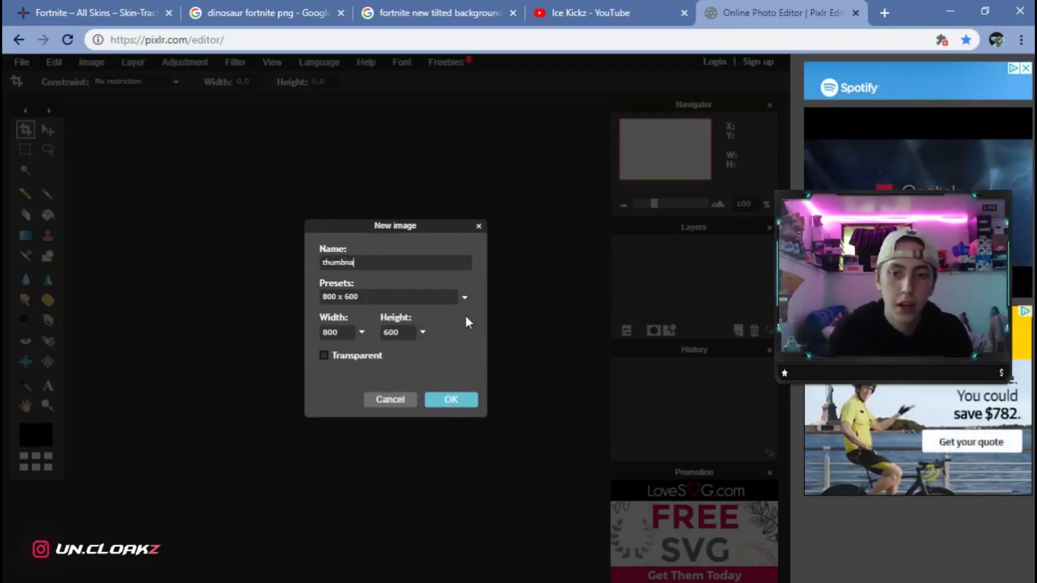
pyautogui.press('BackSpace')
pyautogui.press('BackSpace')
pyautogui.press('BackSpace')
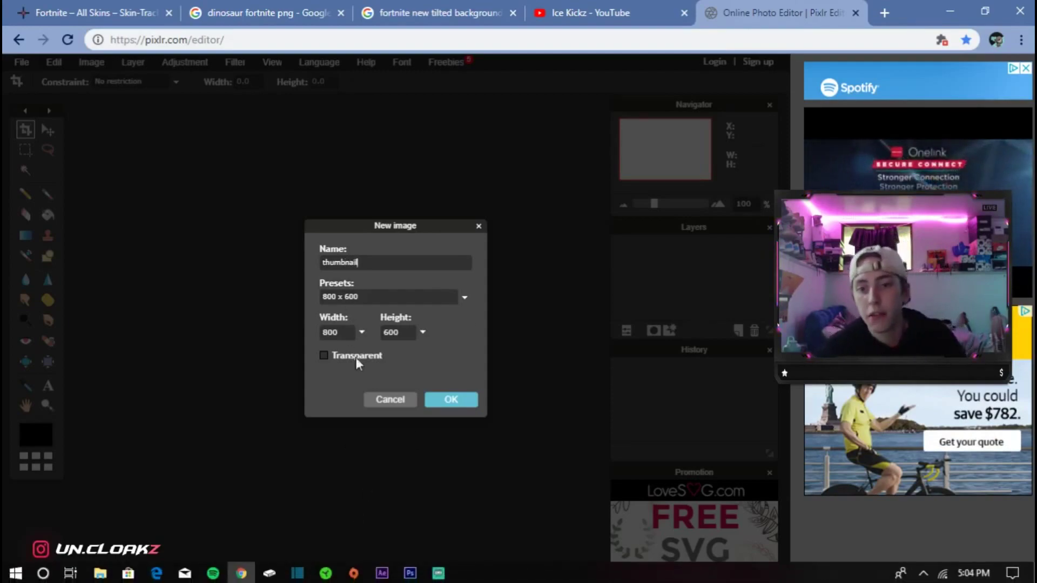
pyautogui.click(468, 298)
pyautogui.scroll(-3, 396, 367)
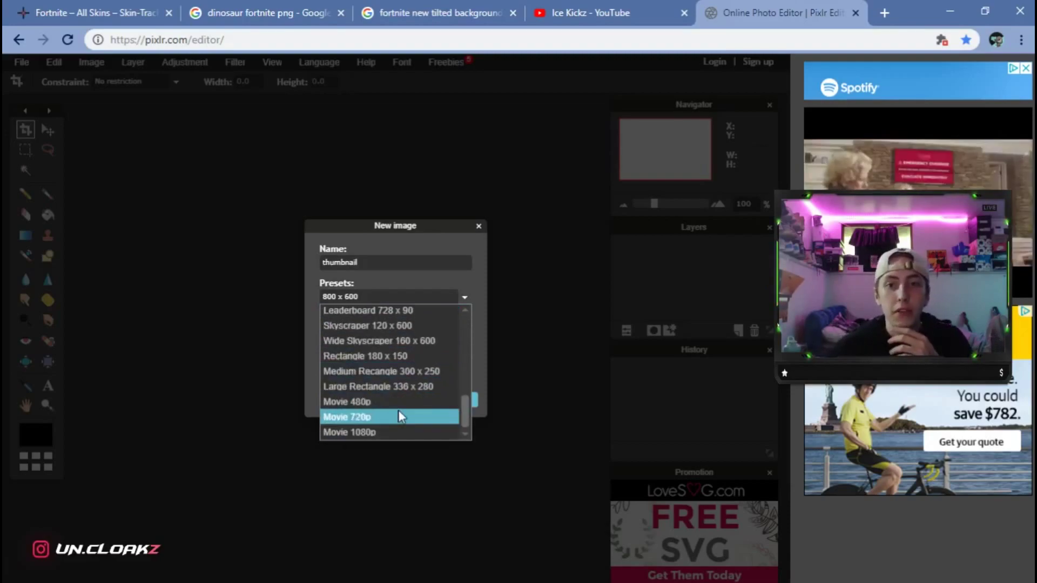
pyautogui.click(400, 417)
pyautogui.click(324, 355)
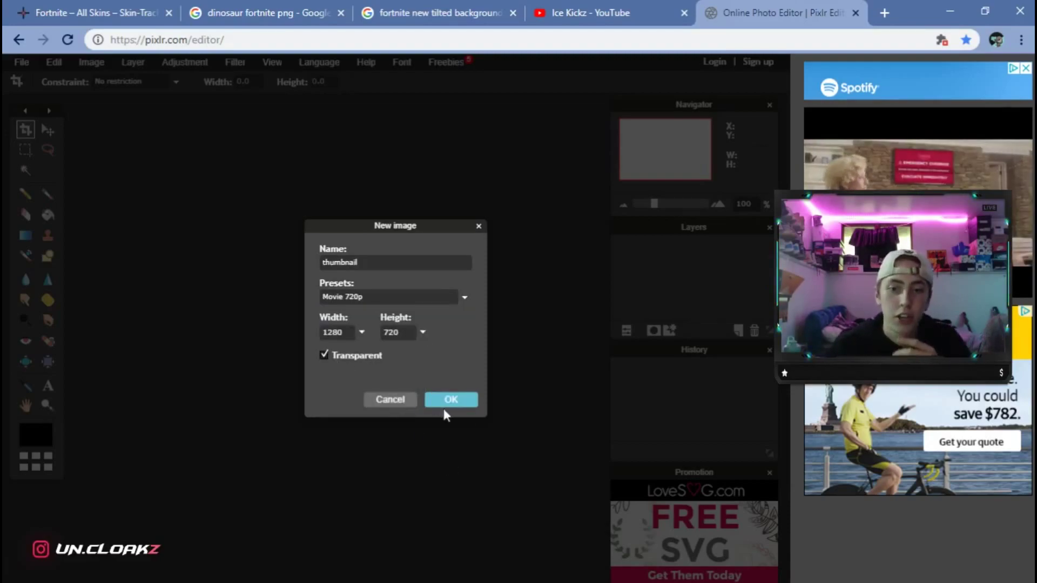
pyautogui.click(449, 399)
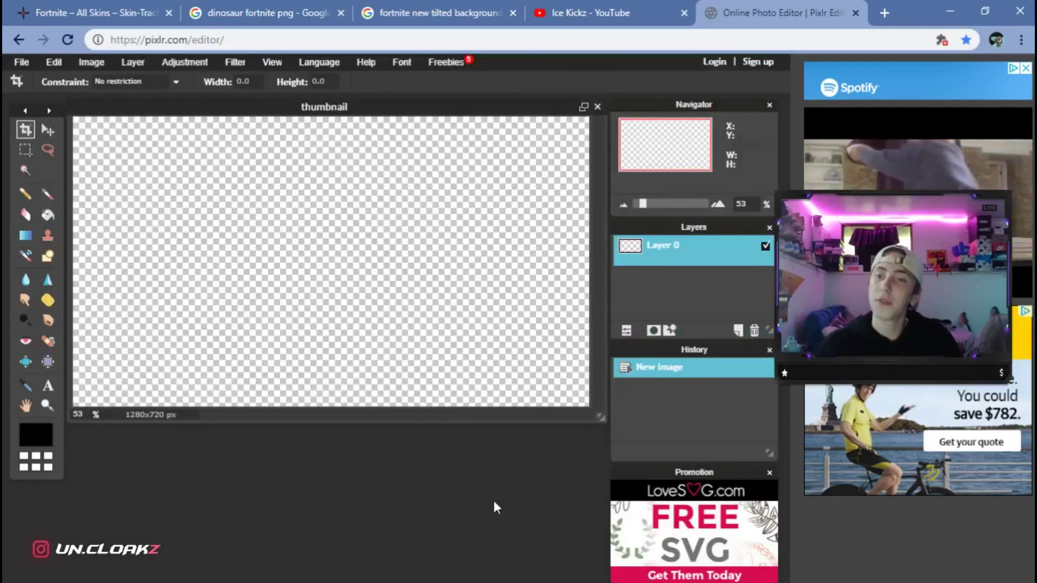
# Close the History panel and load the Fortnite city picture as a new layer with Ctrl+O.
pyautogui.scroll(-1, 384, 270)
pyautogui.scroll(-1, 385, 271)
pyautogui.click(770, 350)
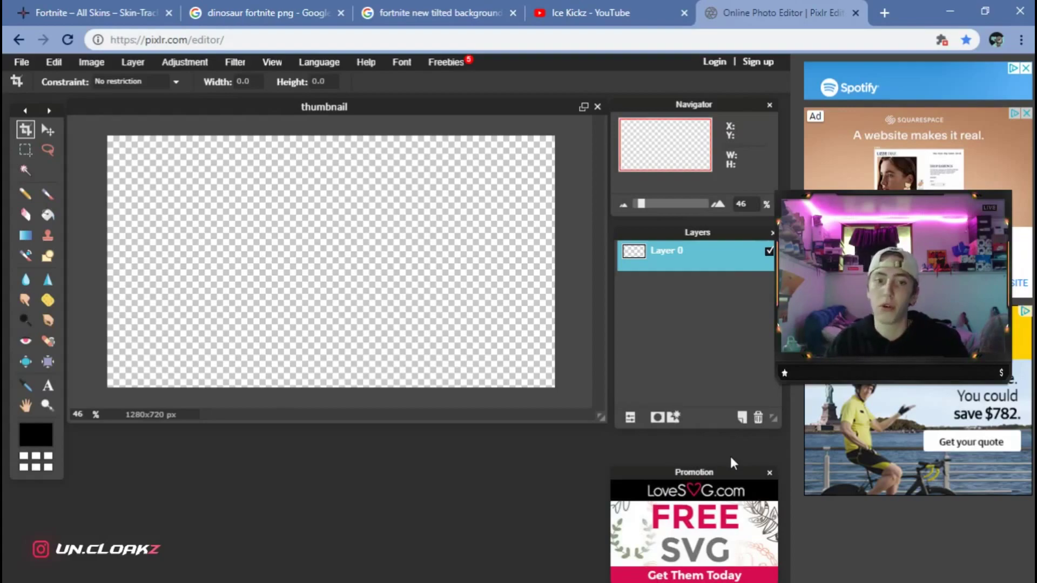
pyautogui.hotkey('ctrl', 'o')
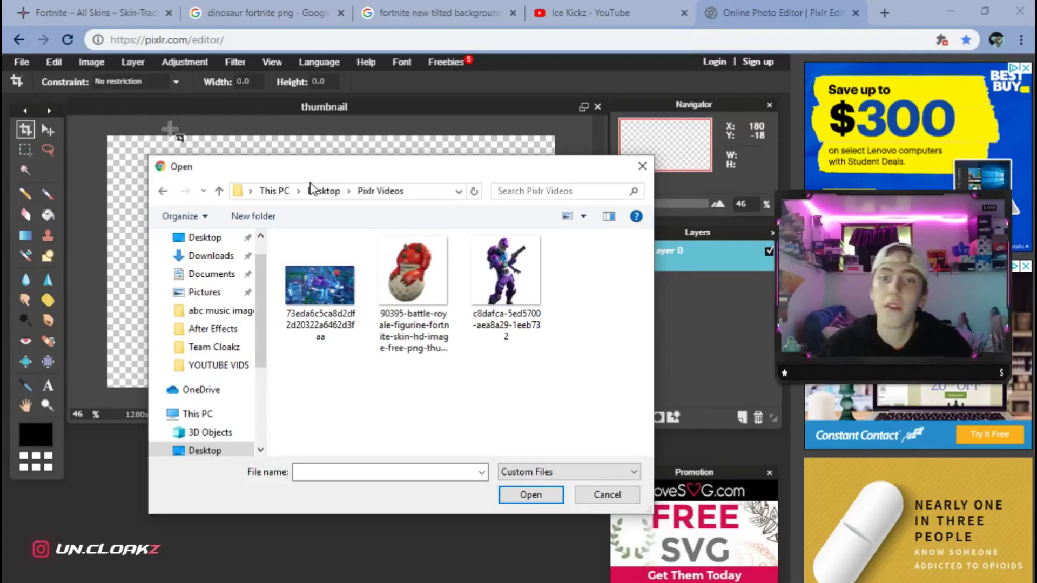
pyautogui.doubleClick(320, 278)
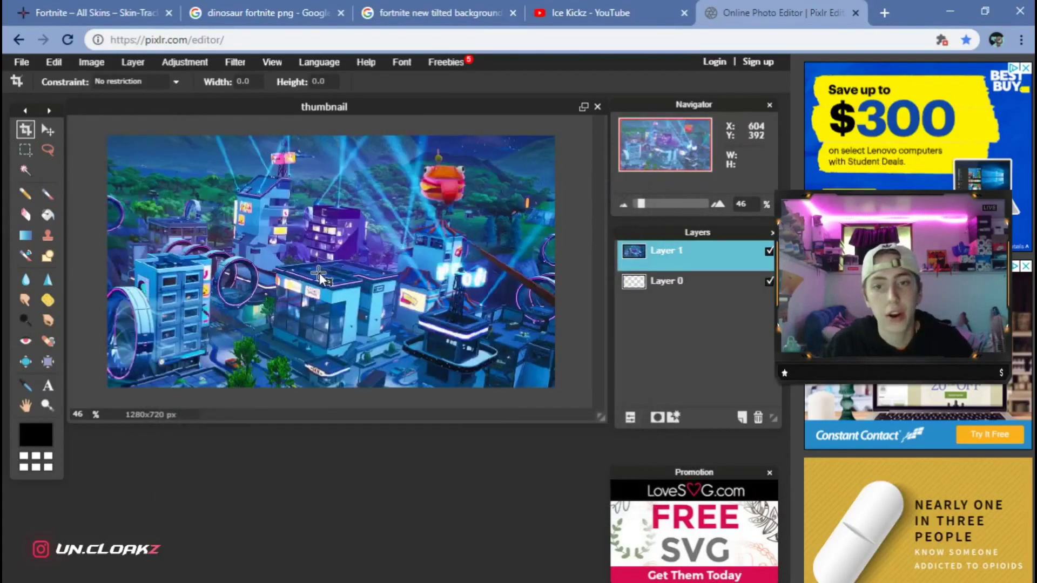
pyautogui.click(54, 61)
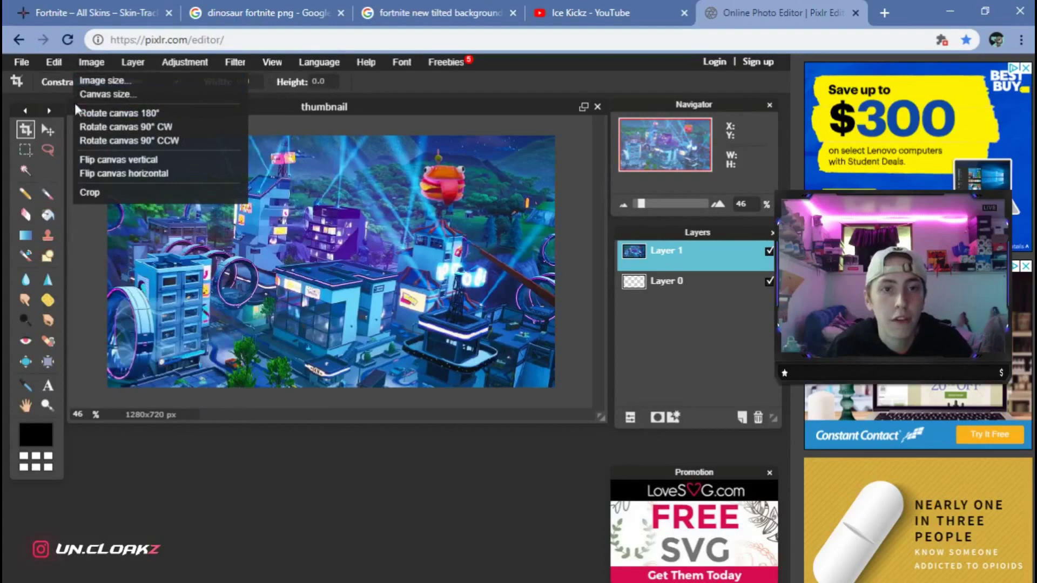
# Shrink the city image slightly inward with Free transform.
pyautogui.click(78, 173)
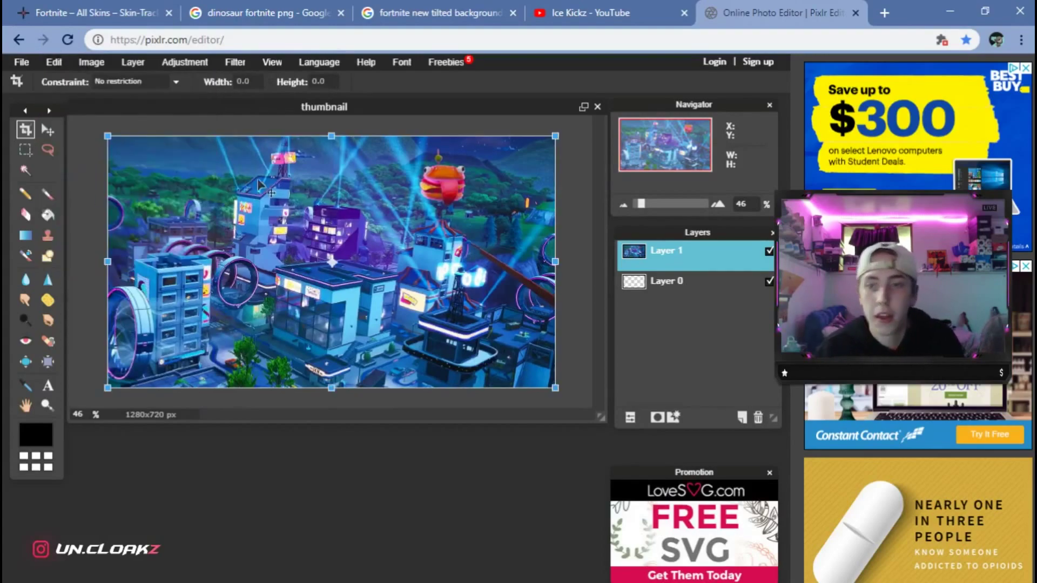
pyautogui.moveTo(555, 135); pyautogui.dragTo(552, 136)
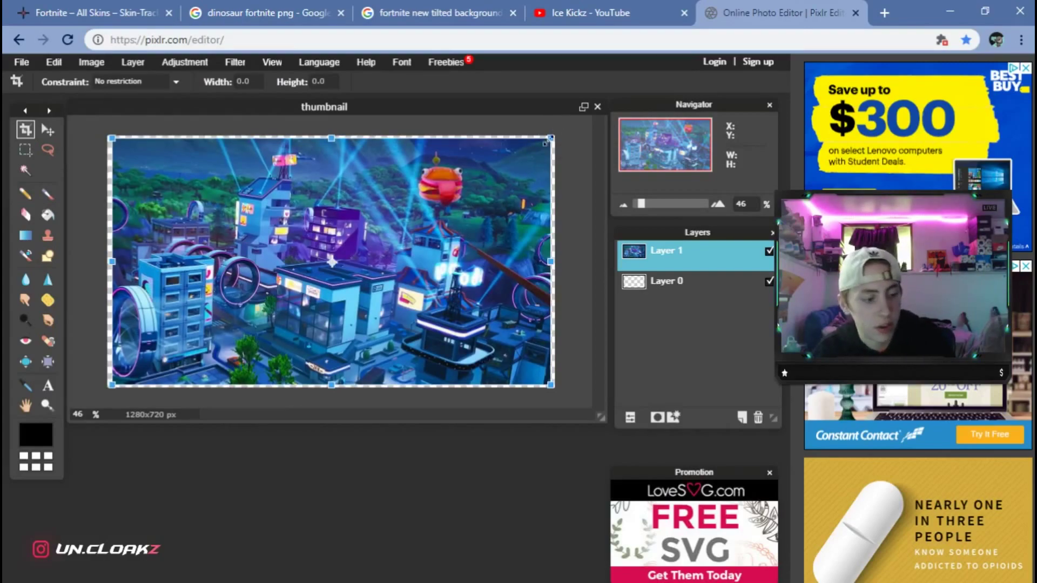
pyautogui.press('Return')
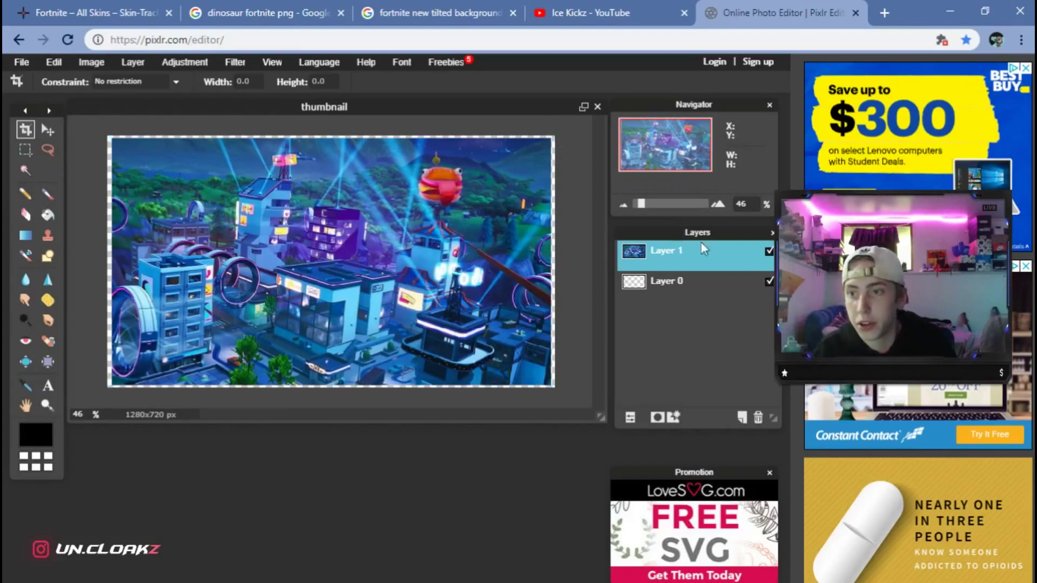
# Give Layer 1 a white outer glow of size 25 in Layer styles.
pyautogui.rightClick(710, 261)
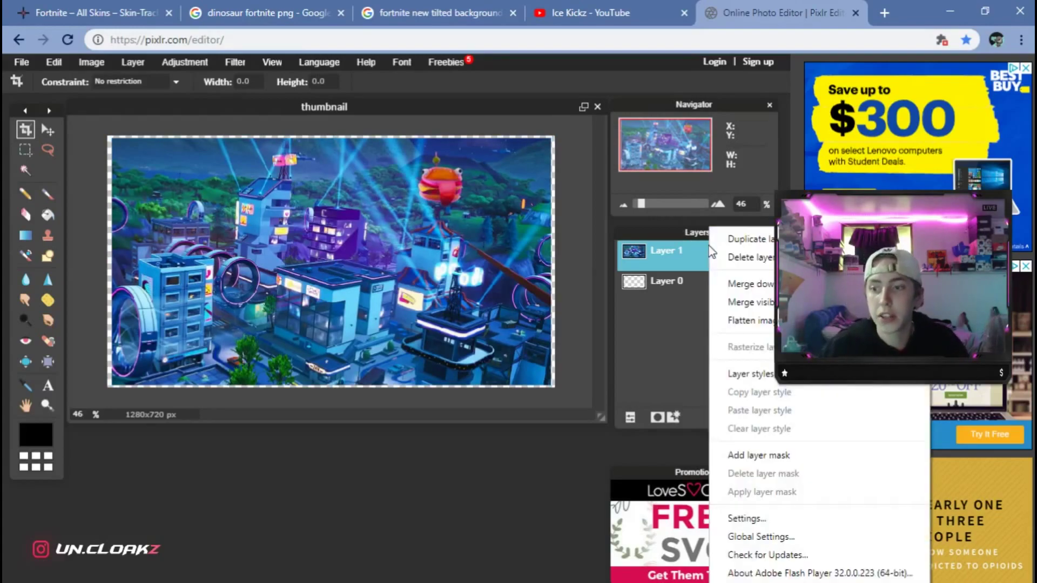
pyautogui.click(775, 380)
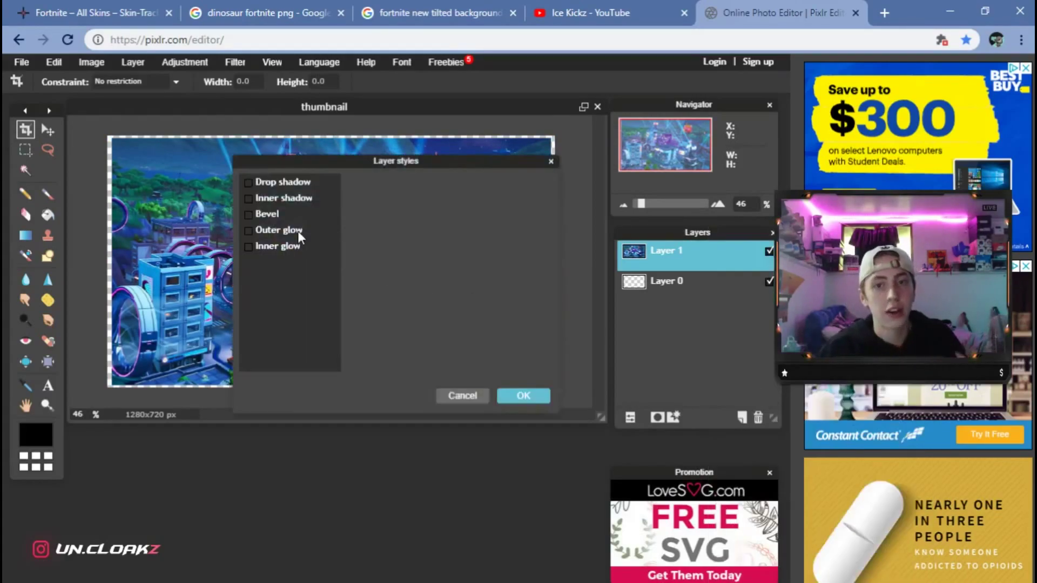
pyautogui.click(248, 230)
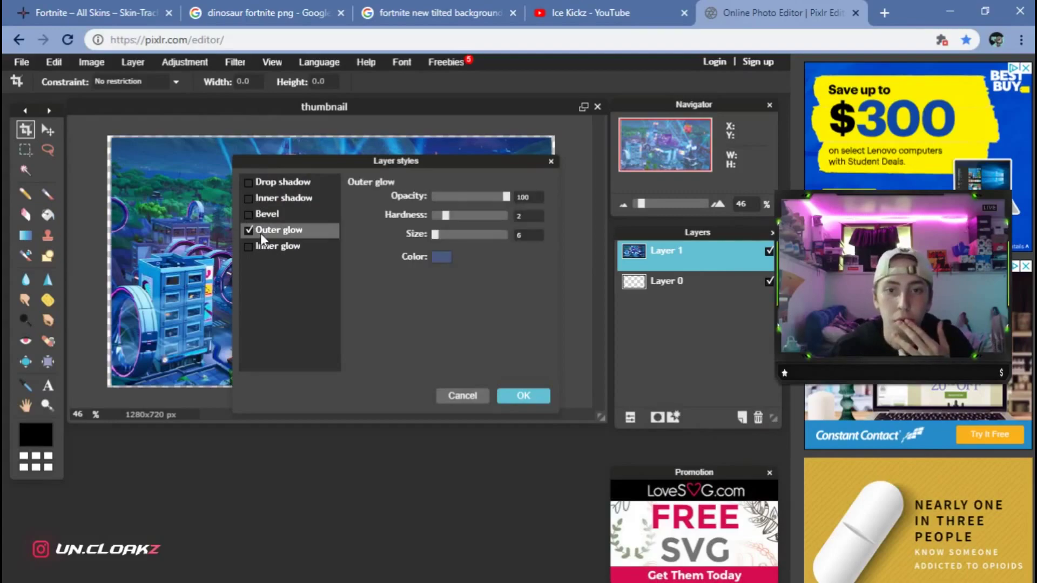
pyautogui.moveTo(435, 234); pyautogui.dragTo(560, 240)
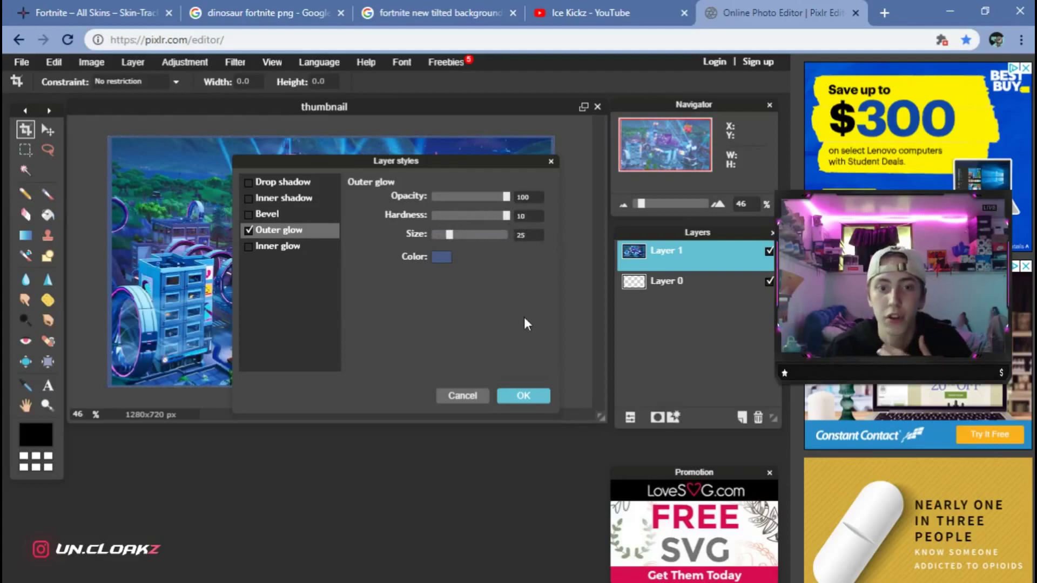
pyautogui.click(441, 258)
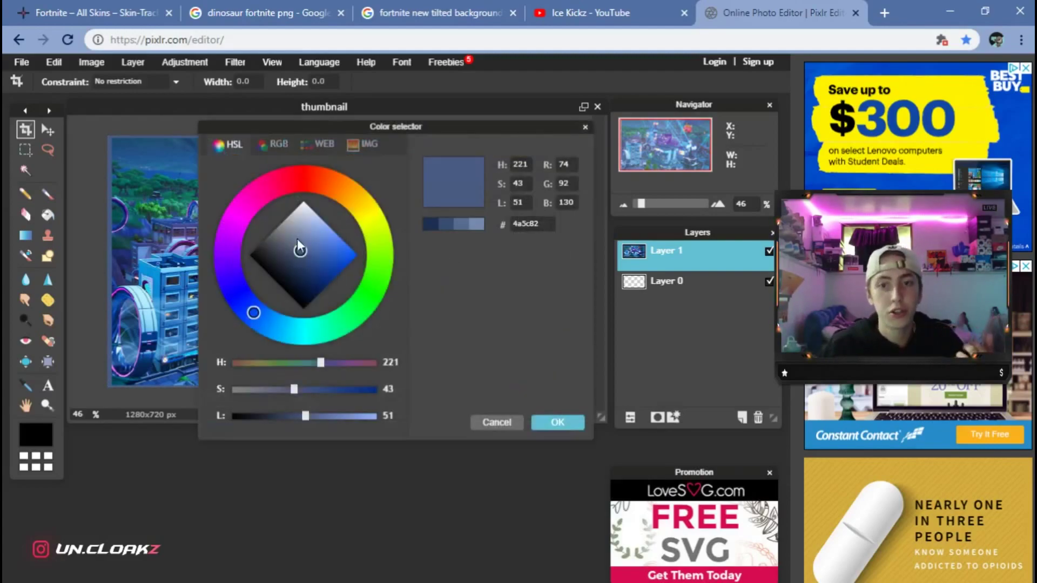
pyautogui.moveTo(300, 249); pyautogui.dragTo(303, 201)
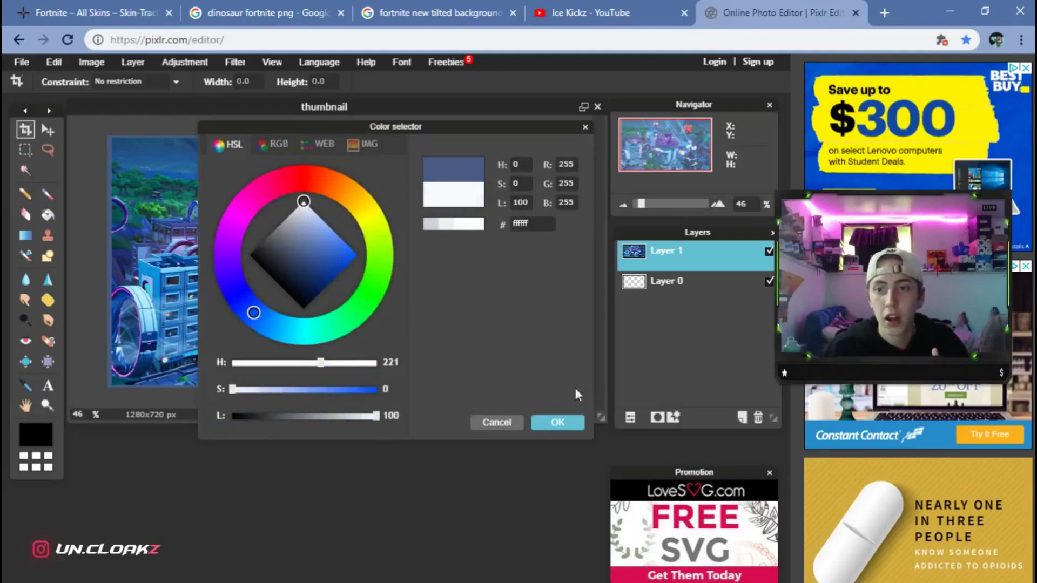
pyautogui.click(559, 423)
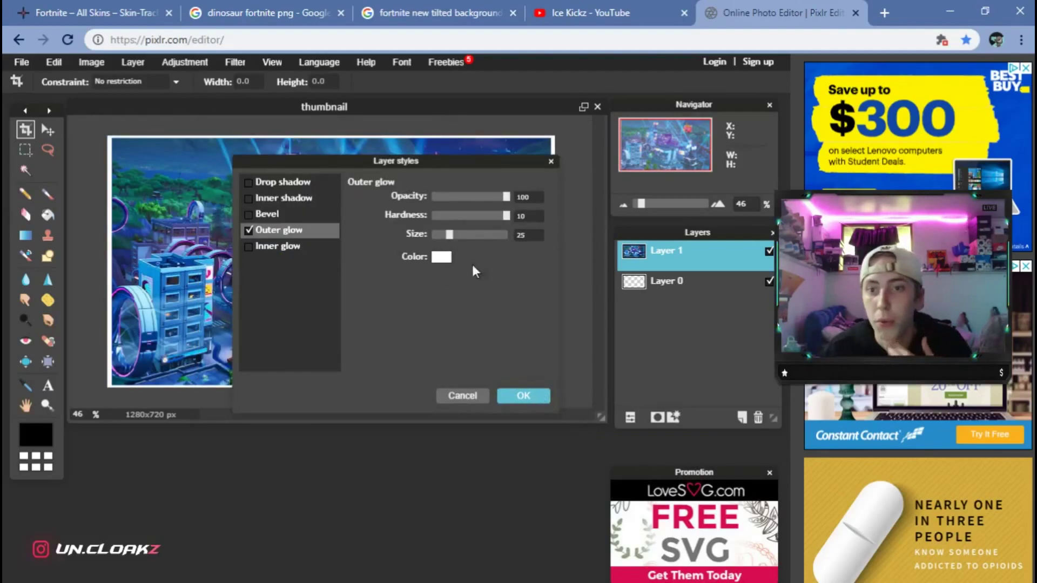
# Apply the white glow style to the city layer and commit its transform.
pyautogui.click(522, 395)
pyautogui.click(54, 61)
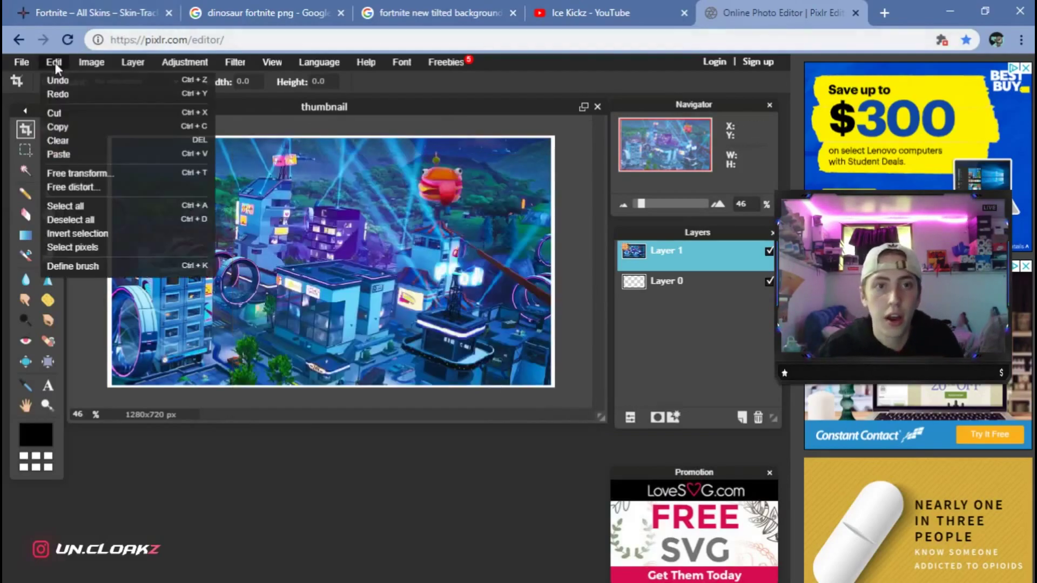
pyautogui.click(89, 173)
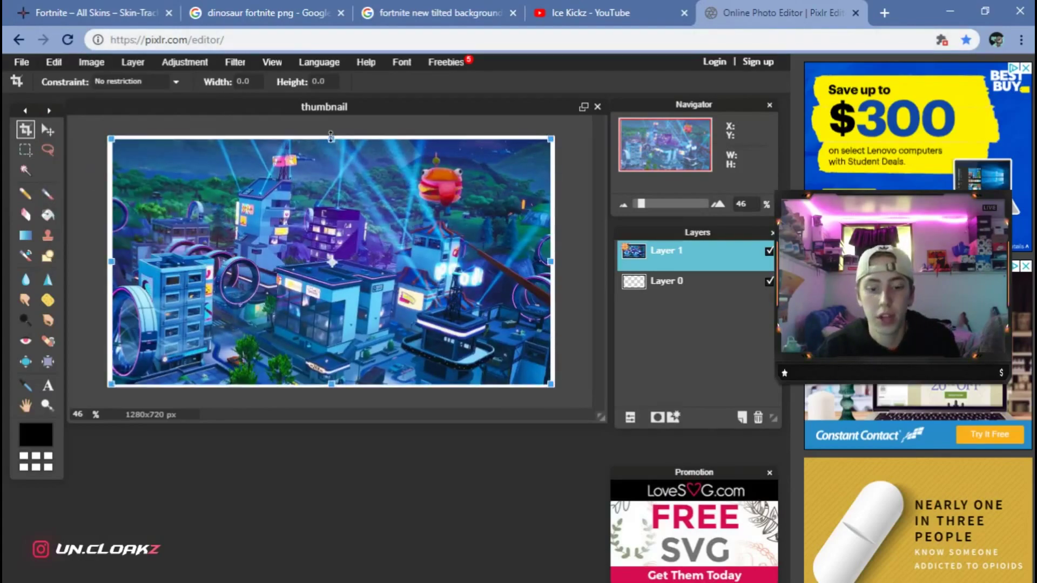
pyautogui.click(581, 176)
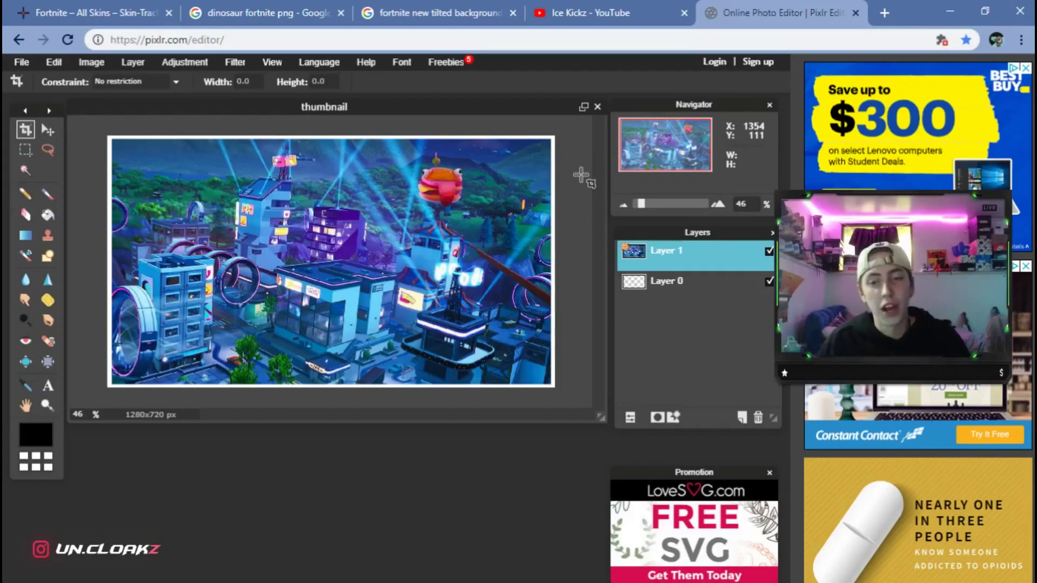
# Wash the canvas with the light-blue gradient preset at 22% opacity.
pyautogui.press('g')
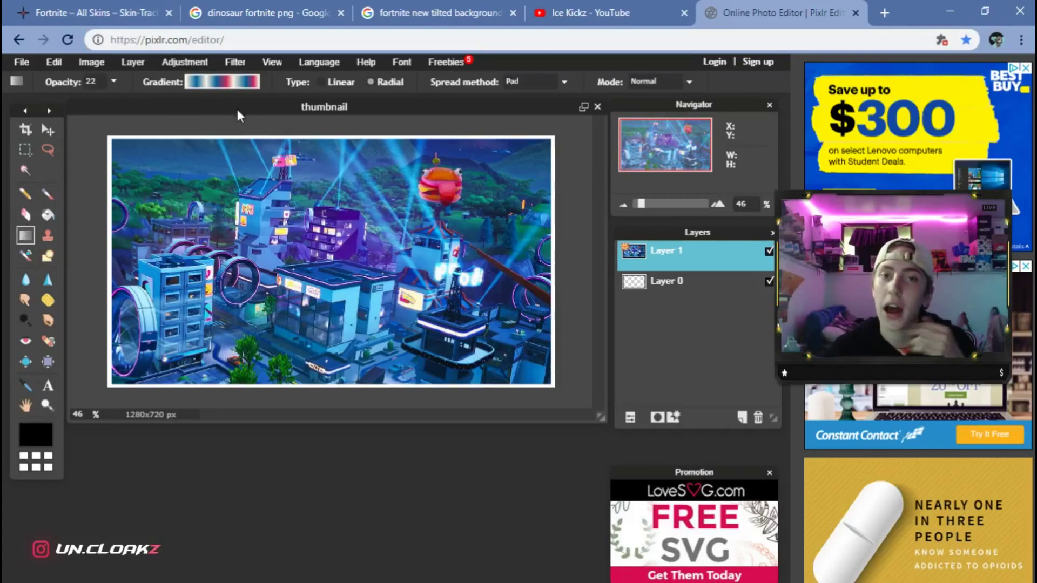
pyautogui.click(249, 82)
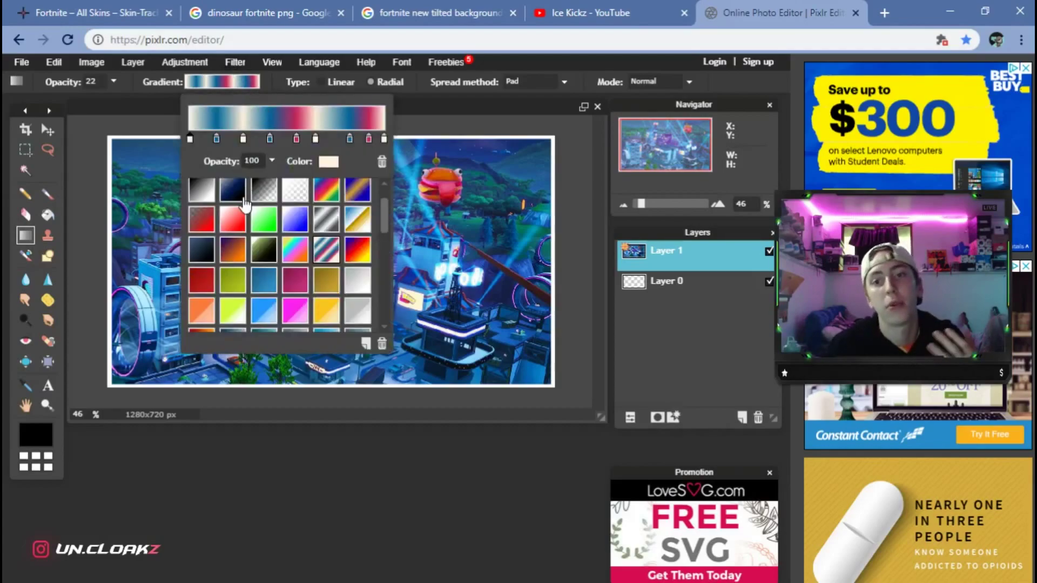
pyautogui.scroll(-1, 322, 313)
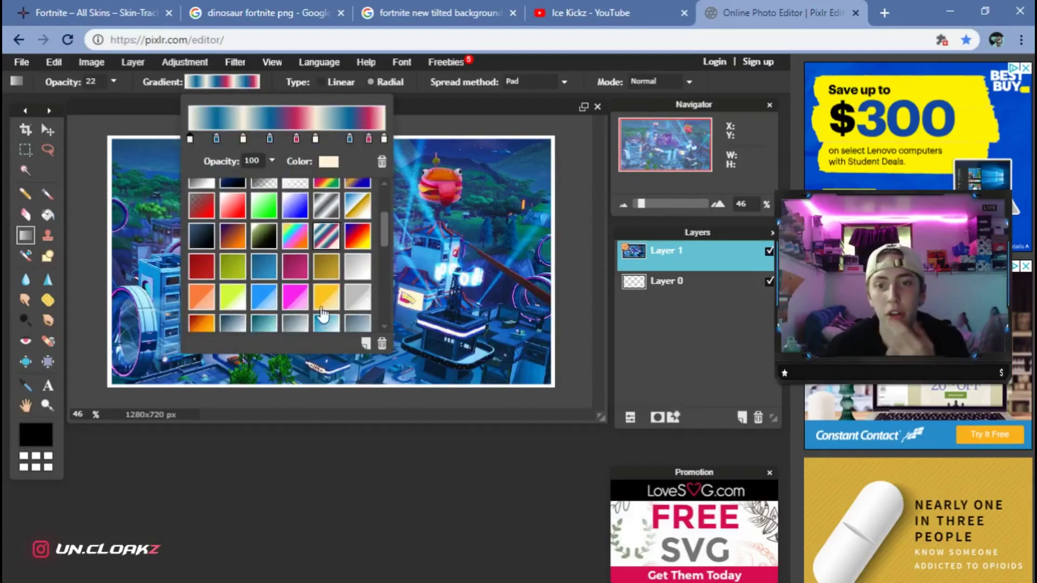
pyautogui.scroll(2, 323, 314)
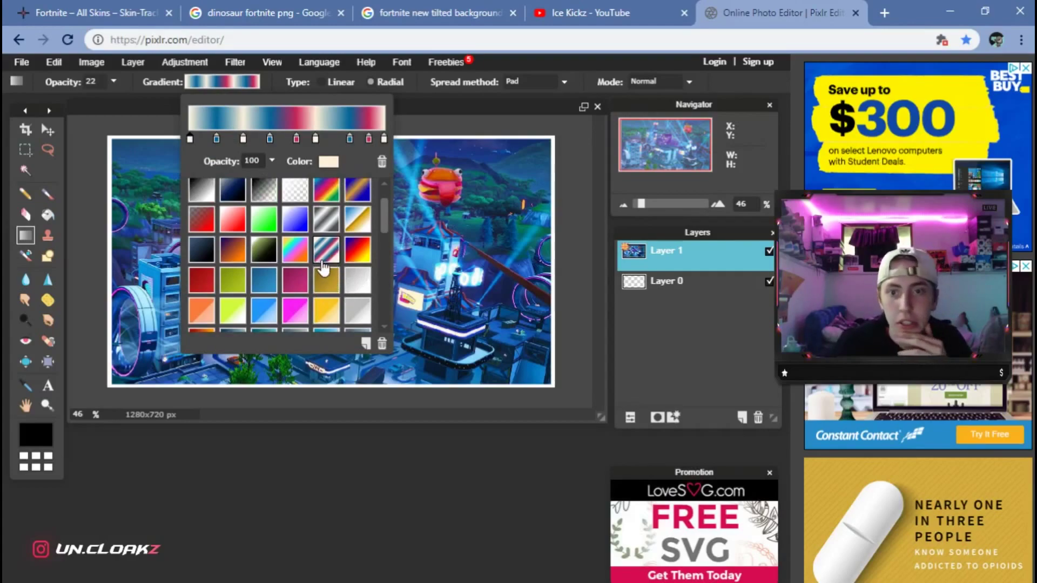
pyautogui.click(265, 317)
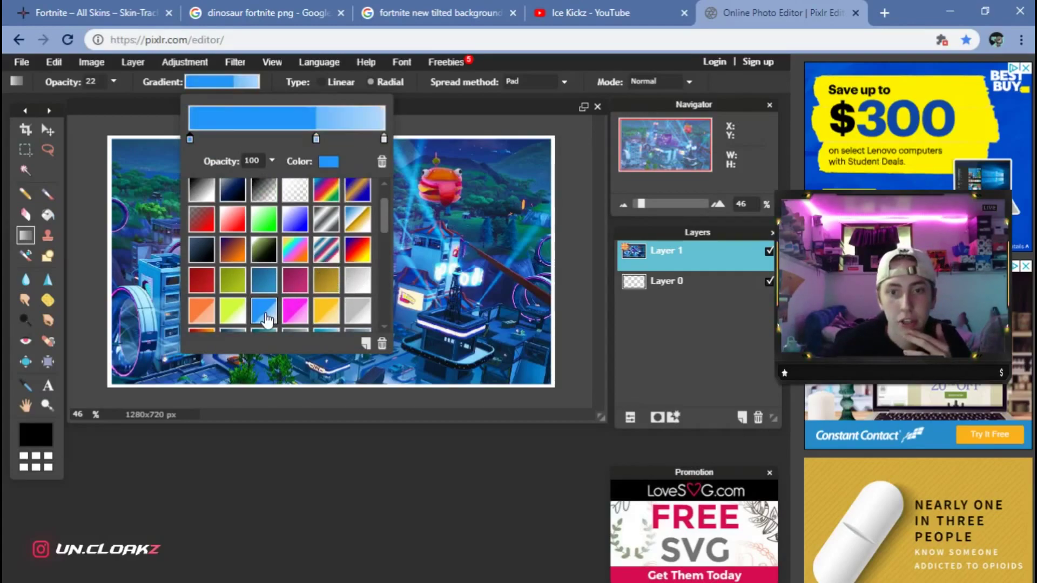
pyautogui.click(449, 307)
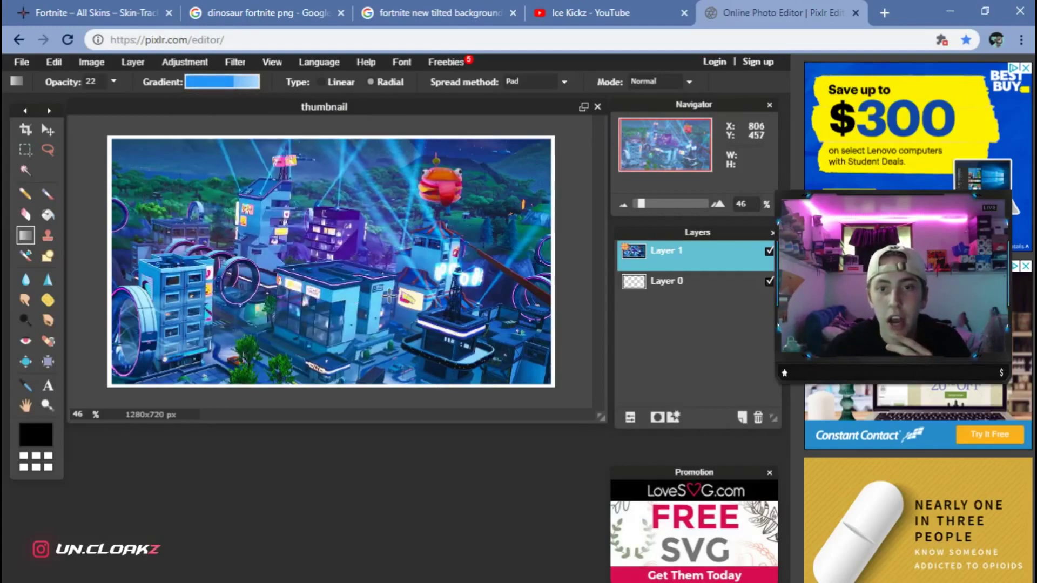
pyautogui.moveTo(164, 178); pyautogui.dragTo(473, 336)
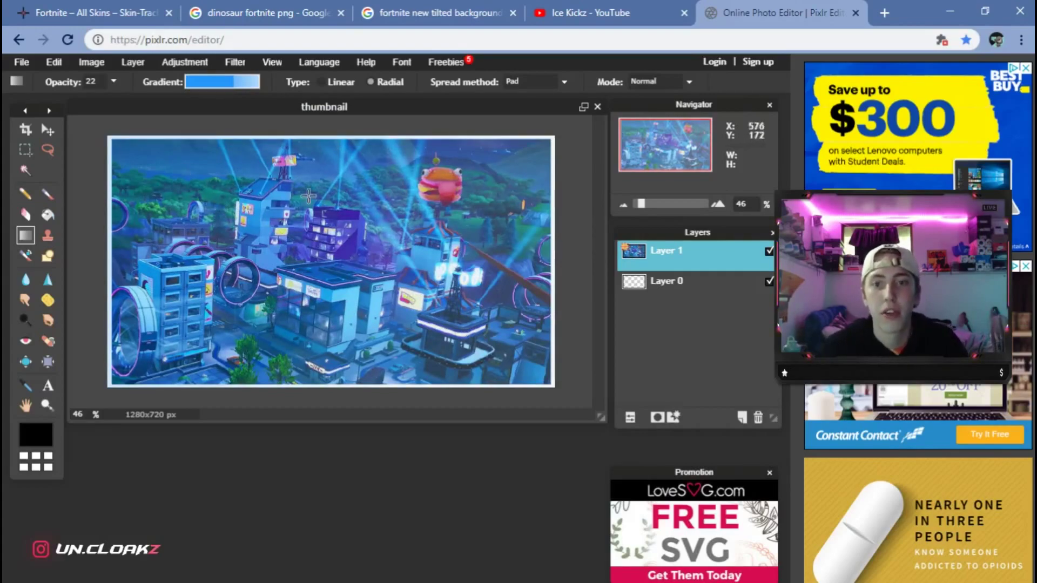
# Add a second lighter gradient pass, undo it, then bring it back.
pyautogui.moveTo(205, 329); pyautogui.dragTo(281, 335)
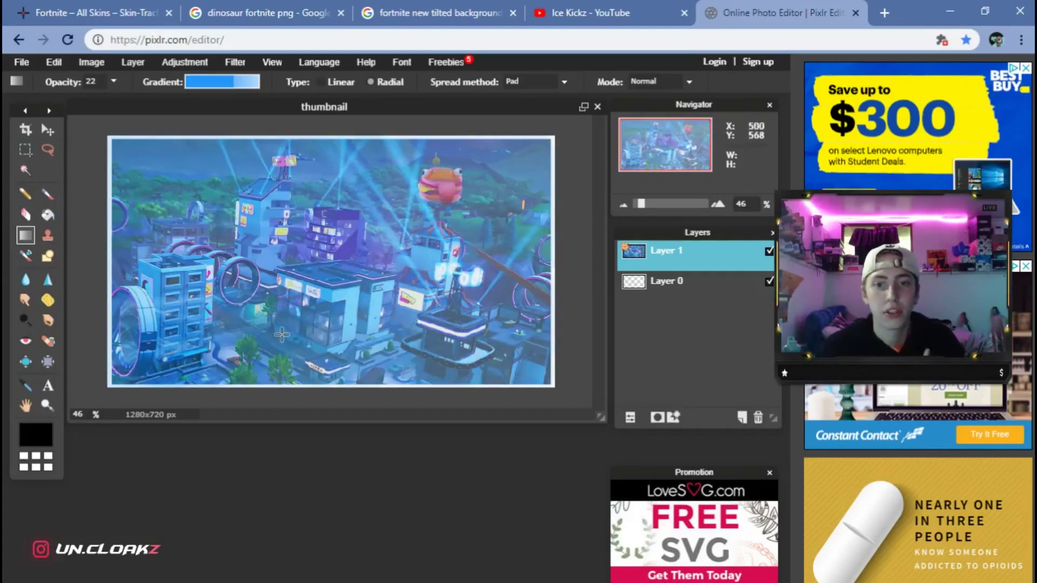
pyautogui.click(53, 62)
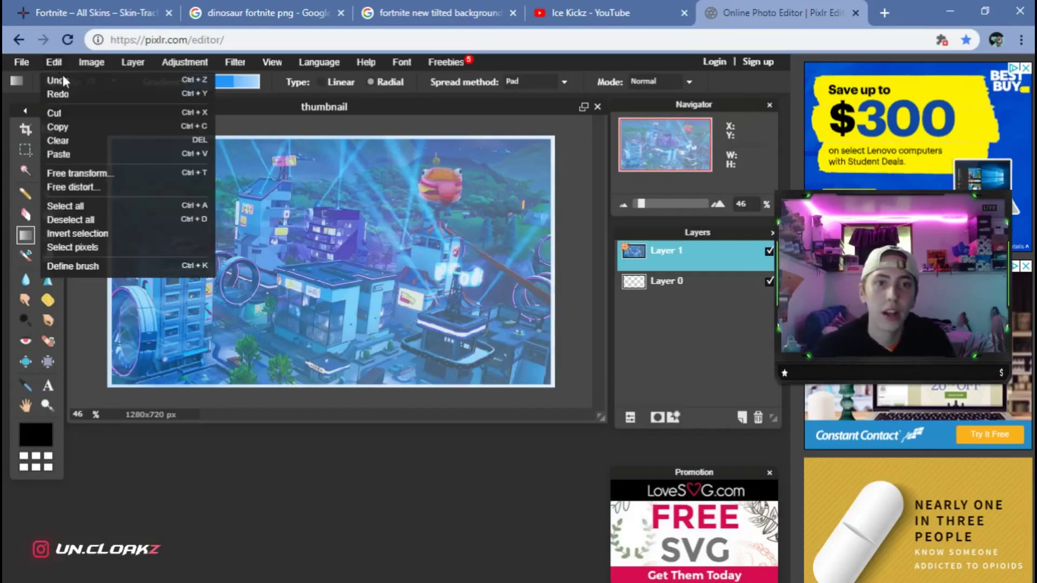
pyautogui.click(63, 79)
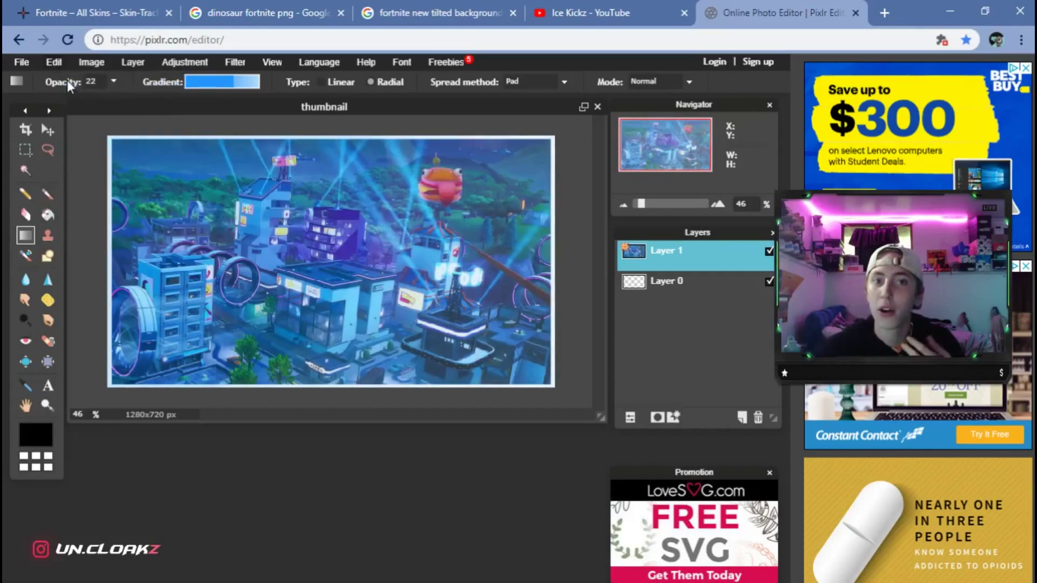
pyautogui.click(480, 234)
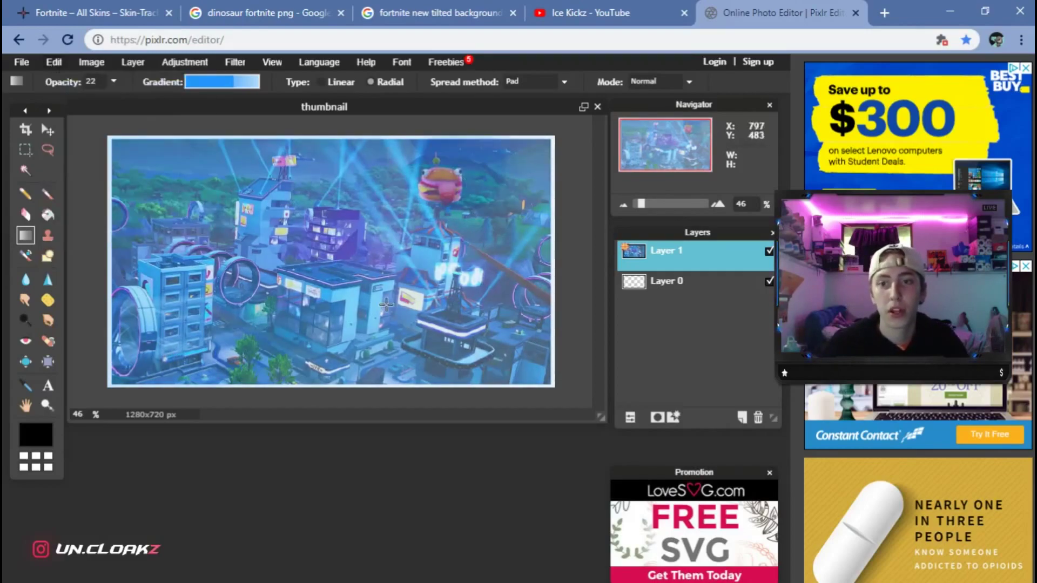
pyautogui.click(58, 64)
# Undo the extra gradient and open the purple dinosaur skin image as Layer 4.
pyautogui.click(63, 81)
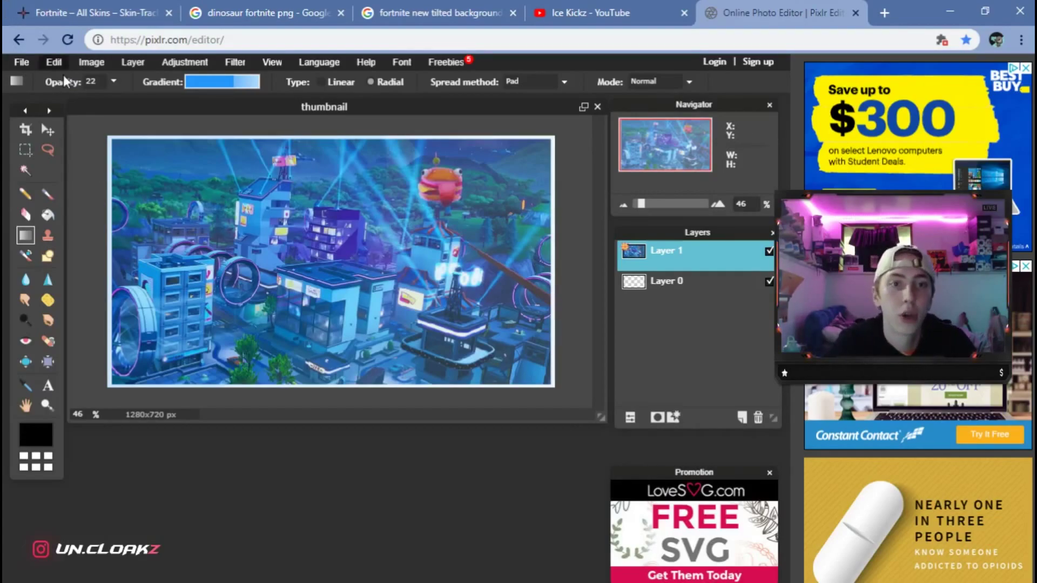
pyautogui.click(136, 61)
pyautogui.click(150, 129)
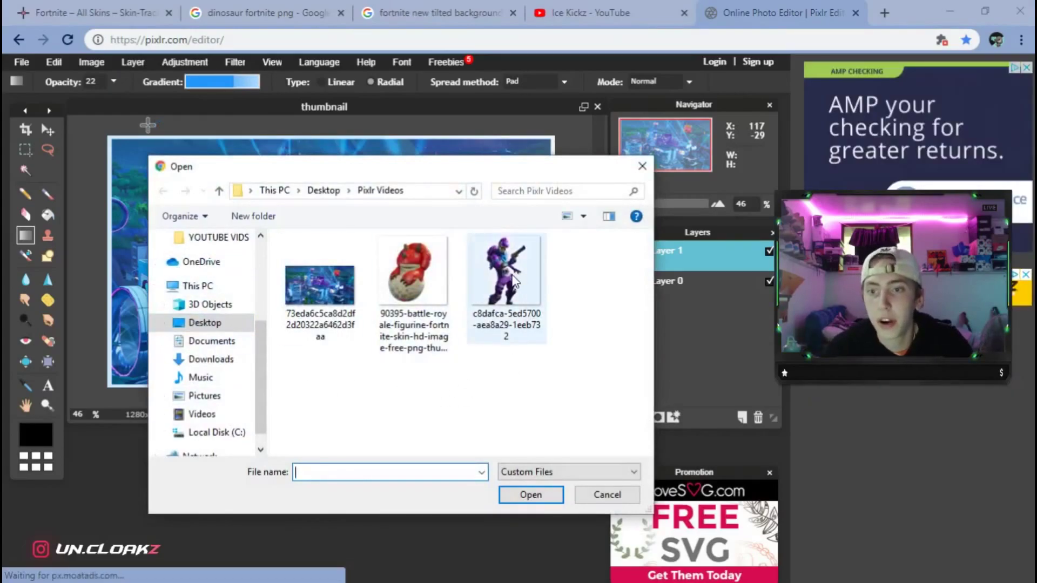
pyautogui.doubleClick(526, 286)
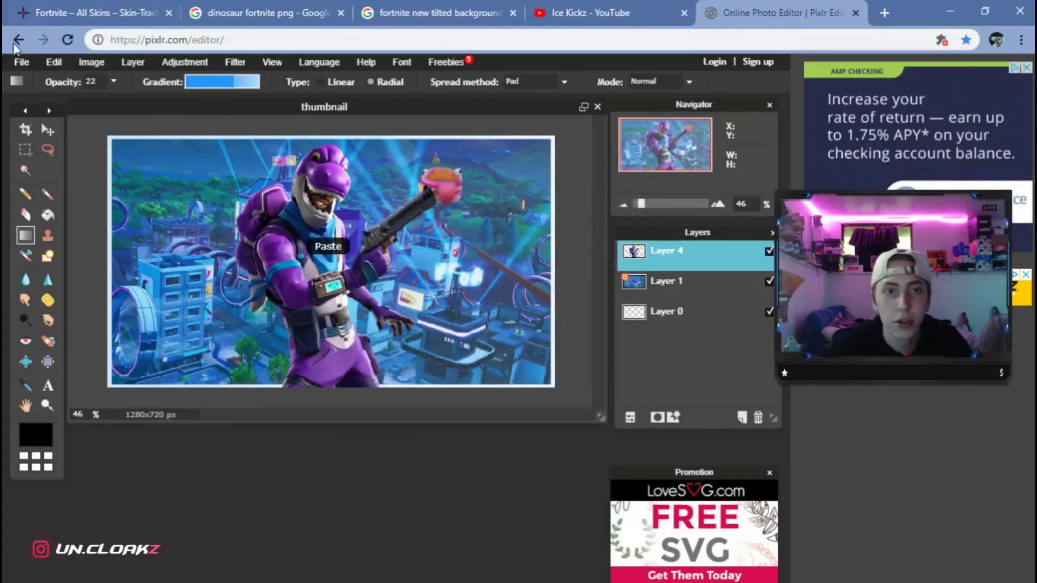
# Shrink the dinosaur and place it on the right, cut off by the bottom edge.
pyautogui.click(48, 130)
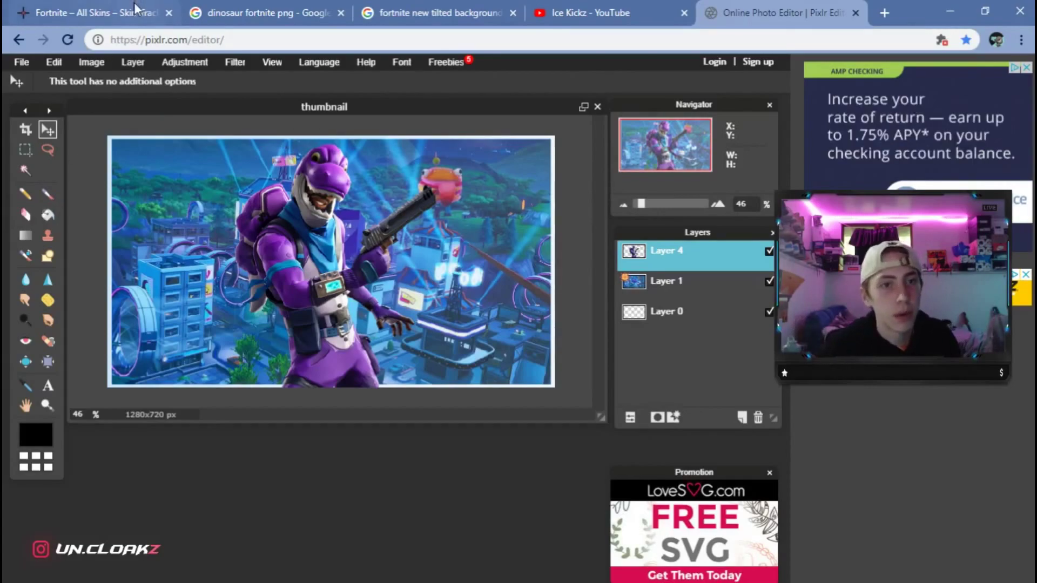
pyautogui.click(54, 63)
pyautogui.click(84, 172)
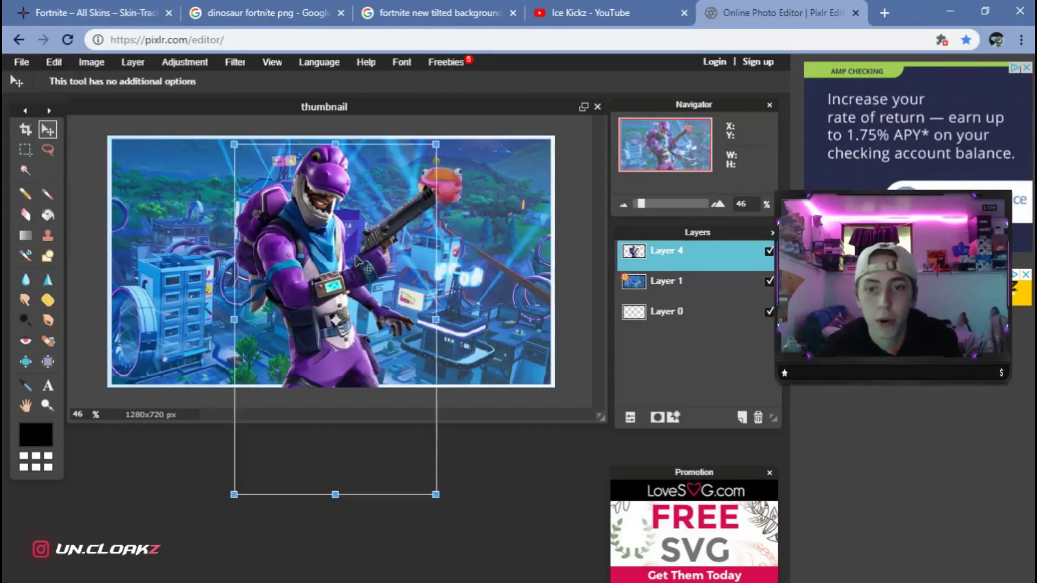
pyautogui.moveTo(360, 265); pyautogui.dragTo(464, 311)
pyautogui.moveTo(540, 190); pyautogui.dragTo(517, 227)
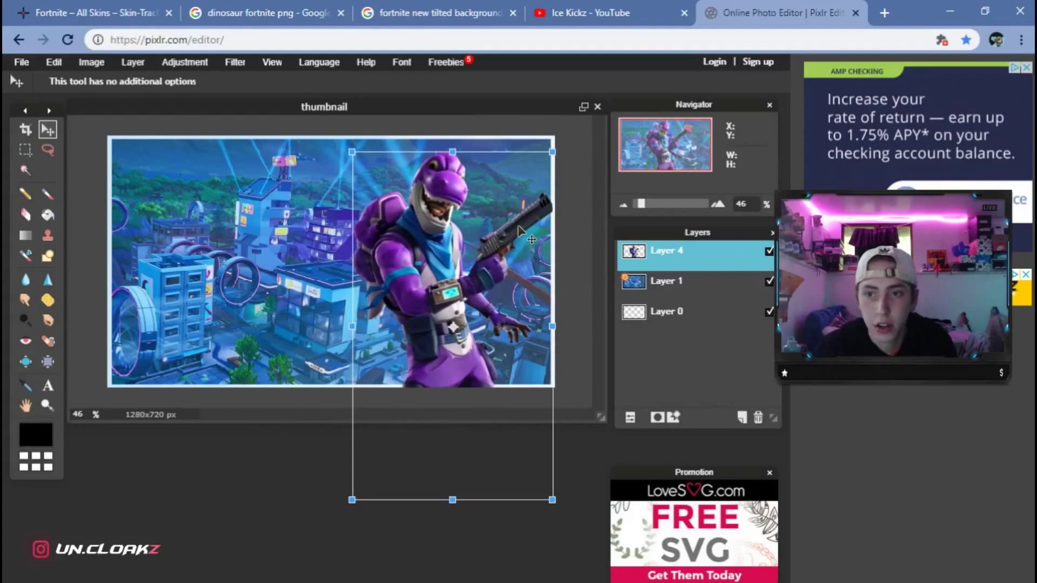
pyautogui.press('Return')
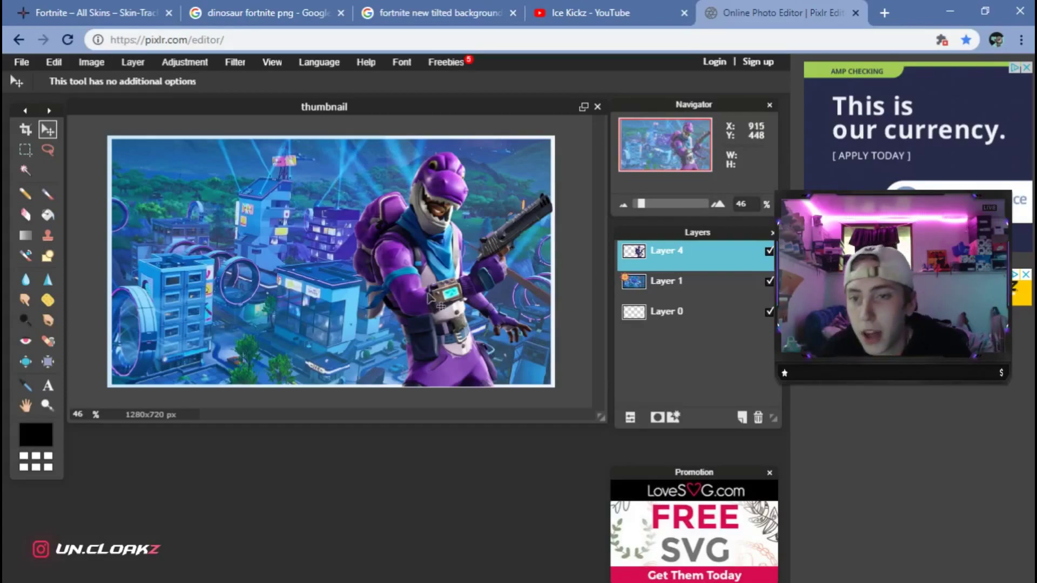
pyautogui.moveTo(438, 304); pyautogui.dragTo(430, 300)
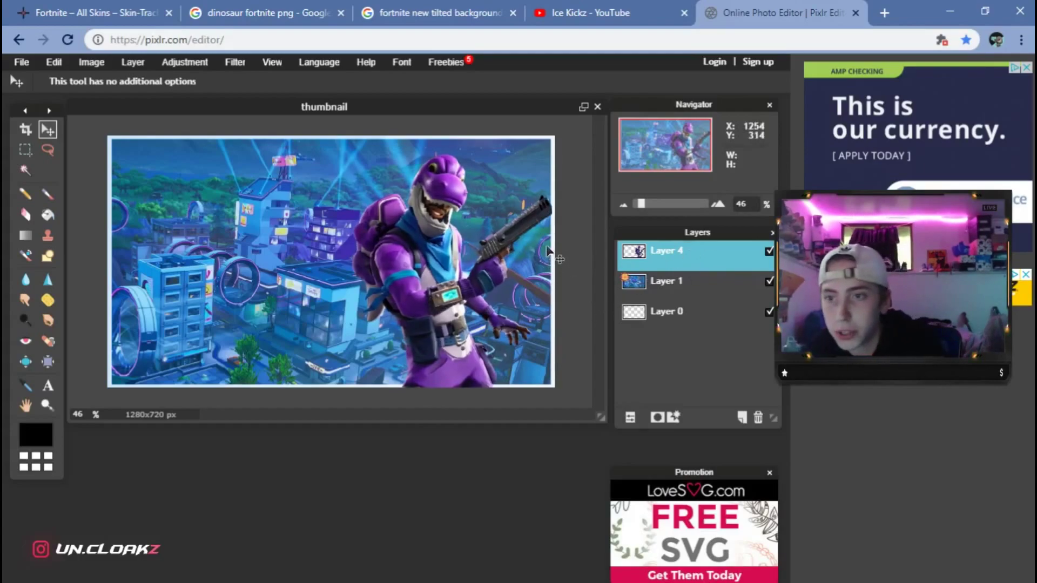
pyautogui.moveTo(549, 254); pyautogui.dragTo(553, 255)
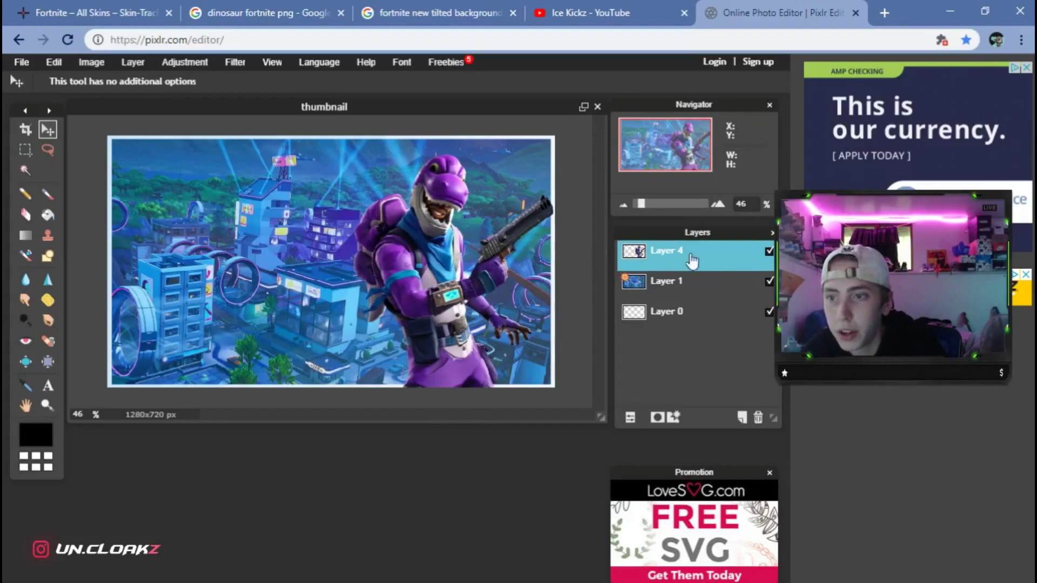
# Turn on a white outer glow in Layer 4's layer styles.
pyautogui.rightClick(729, 270)
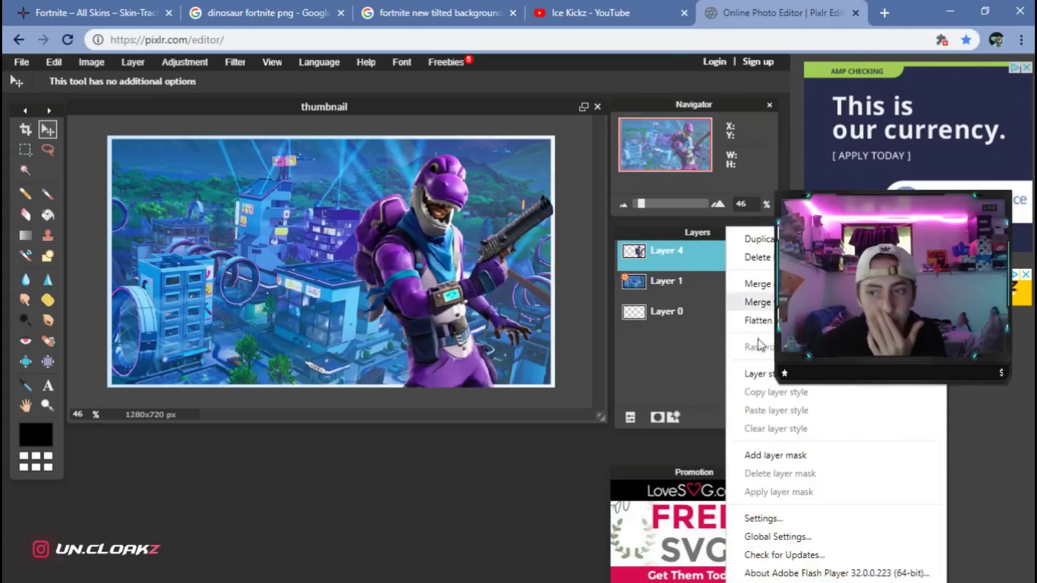
pyautogui.click(759, 371)
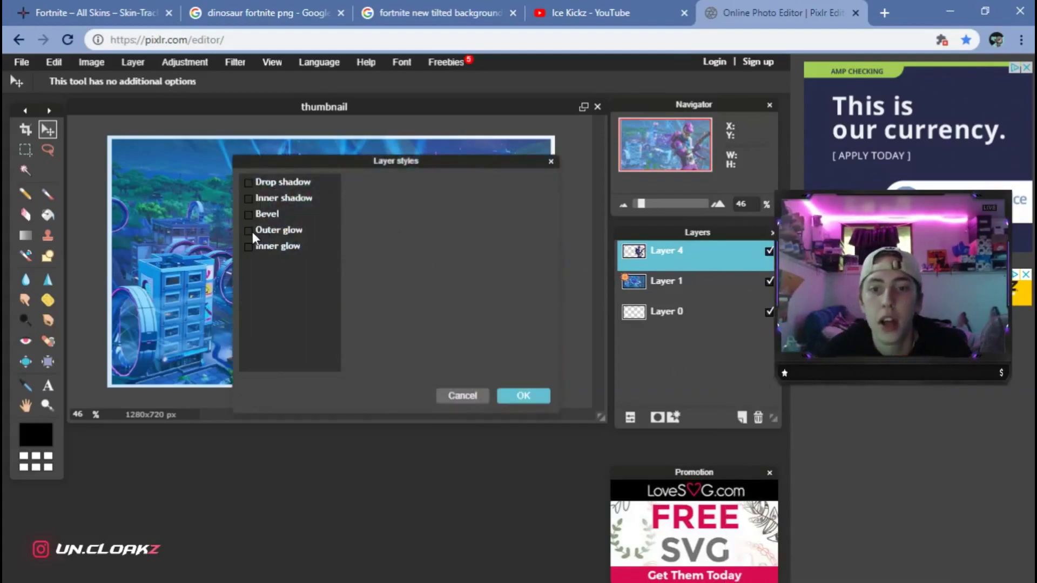
pyautogui.click(284, 231)
pyautogui.click(438, 258)
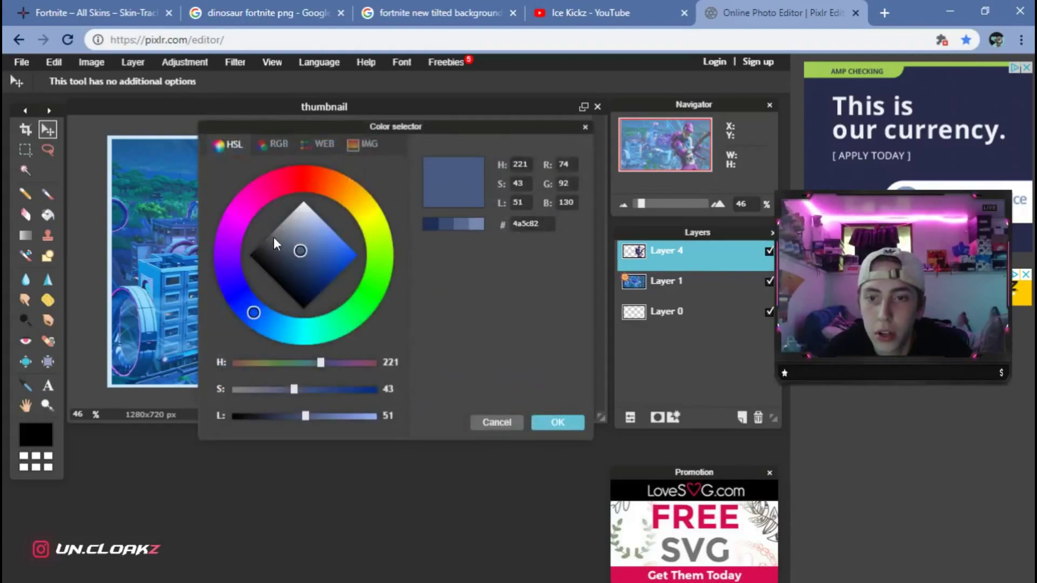
pyautogui.moveTo(273, 238); pyautogui.dragTo(309, 189)
pyautogui.click(571, 426)
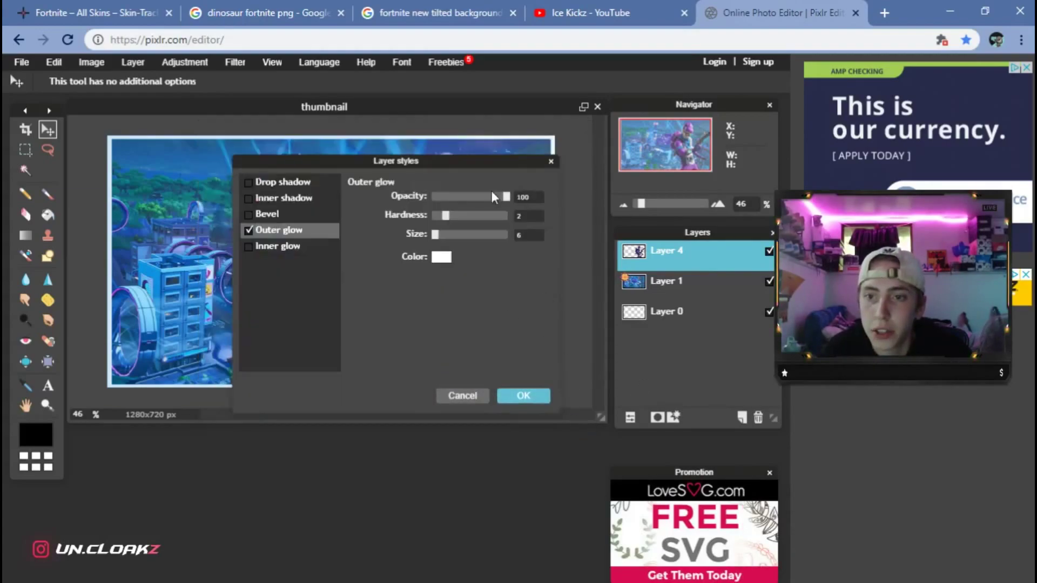
# Set the glow size to 4 and hardness to 8, then apply the style.
pyautogui.moveTo(492, 164); pyautogui.dragTo(275, 261)
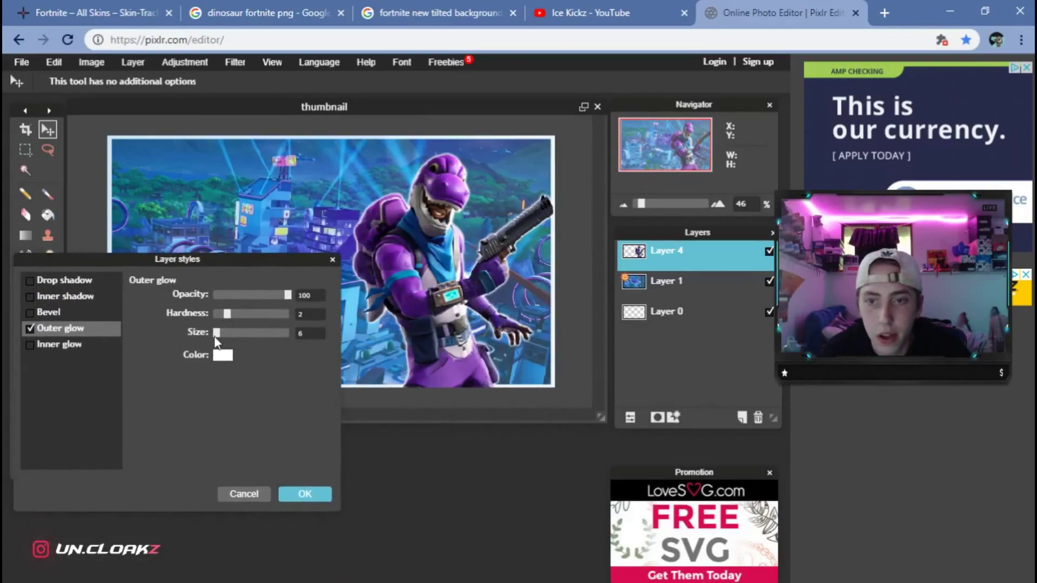
pyautogui.moveTo(215, 338)
pyautogui.mouseDown()
pyautogui.moveTo(248, 316)
pyautogui.moveTo(216, 334)
pyautogui.mouseUp()
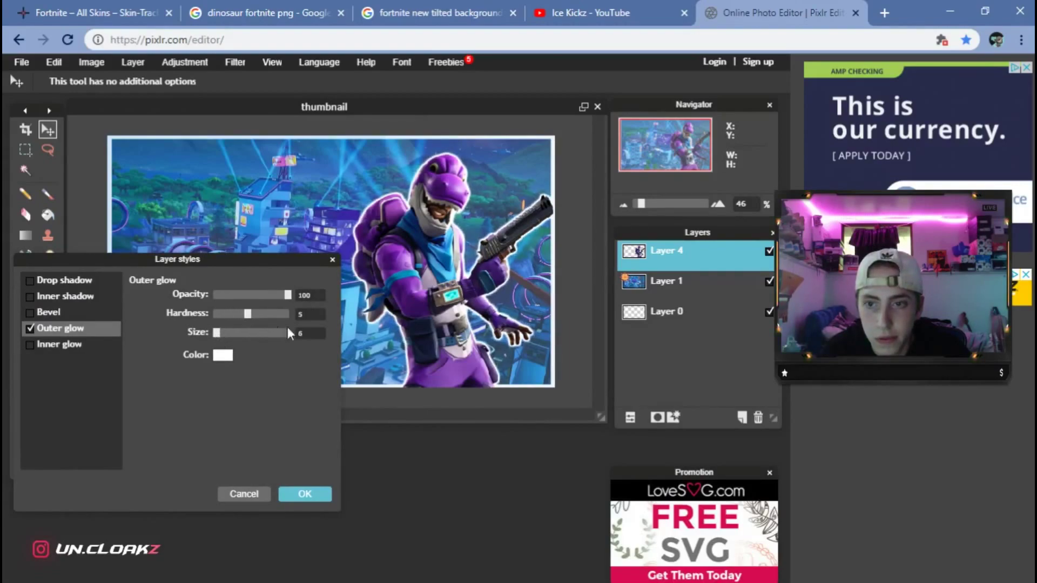
pyautogui.click(317, 332)
pyautogui.press('BackSpace')
pyautogui.write('4')
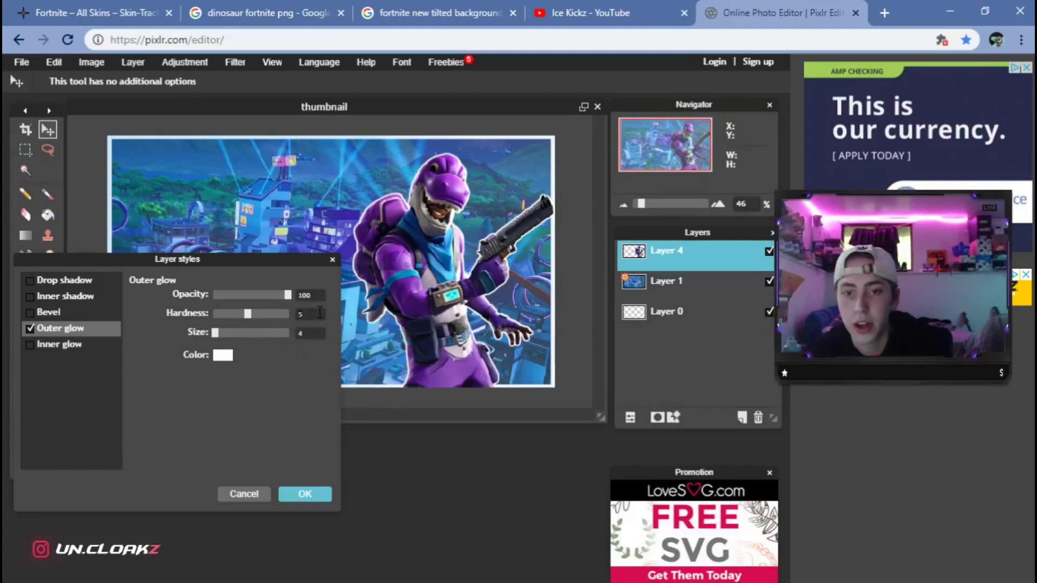
pyautogui.click(319, 312)
pyautogui.press('BackSpace')
pyautogui.write('8')
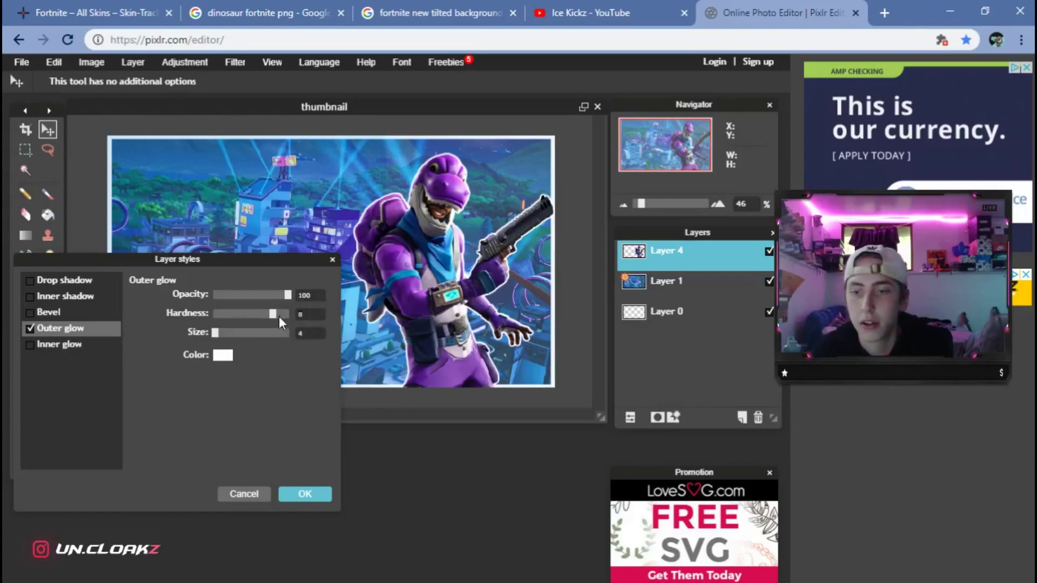
pyautogui.click(315, 495)
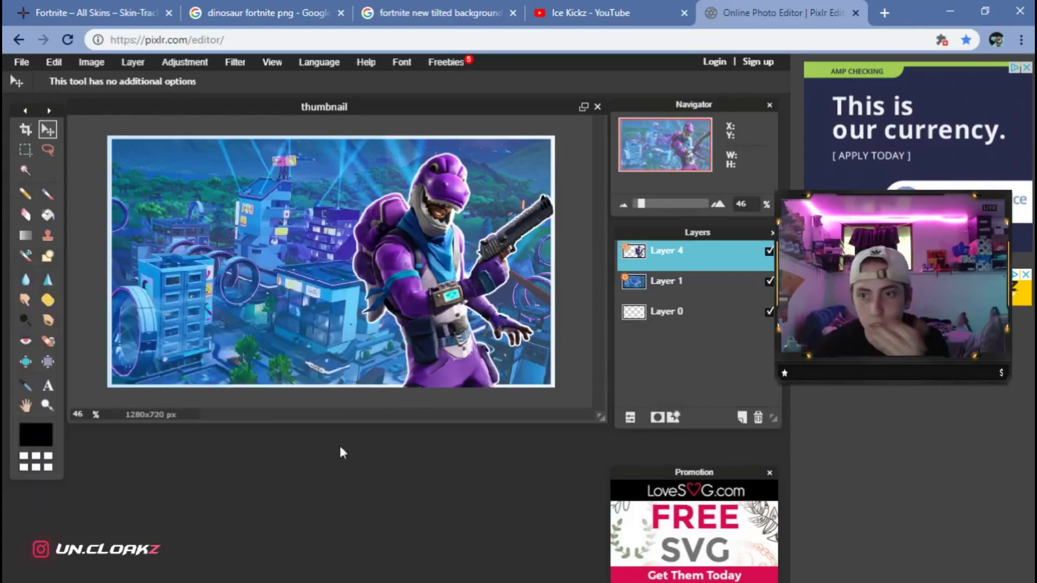
# Enlarge the outlined dinosaur and set it right of centre, head near the canvas top.
pyautogui.click(54, 62)
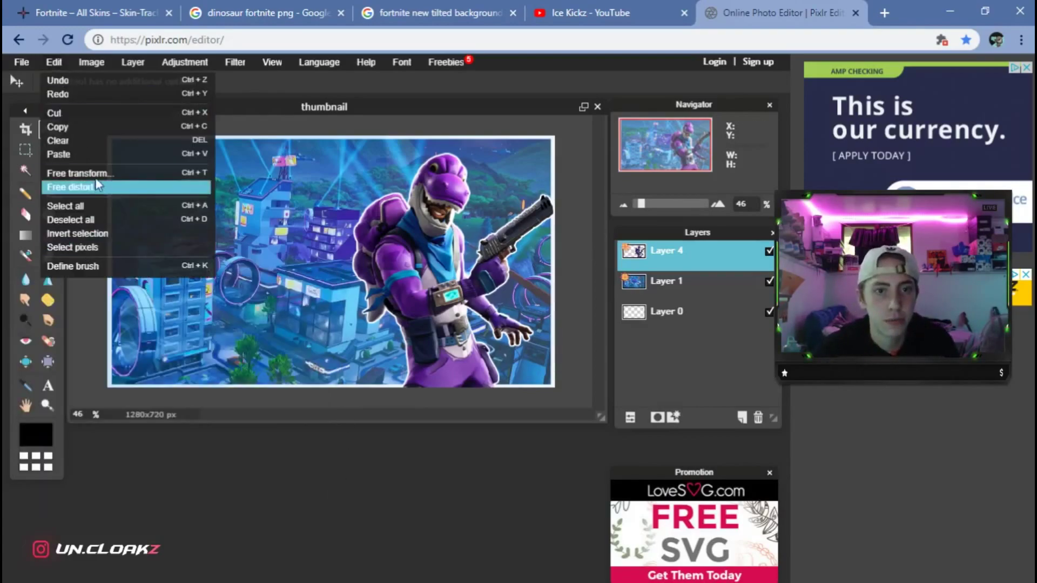
pyautogui.click(67, 171)
pyautogui.moveTo(554, 153)
pyautogui.mouseDown()
pyautogui.moveTo(609, 135)
pyautogui.moveTo(567, 162)
pyautogui.moveTo(552, 160)
pyautogui.moveTo(573, 129)
pyautogui.moveTo(556, 139)
pyautogui.mouseUp()
pyautogui.moveTo(506, 192); pyautogui.dragTo(503, 197)
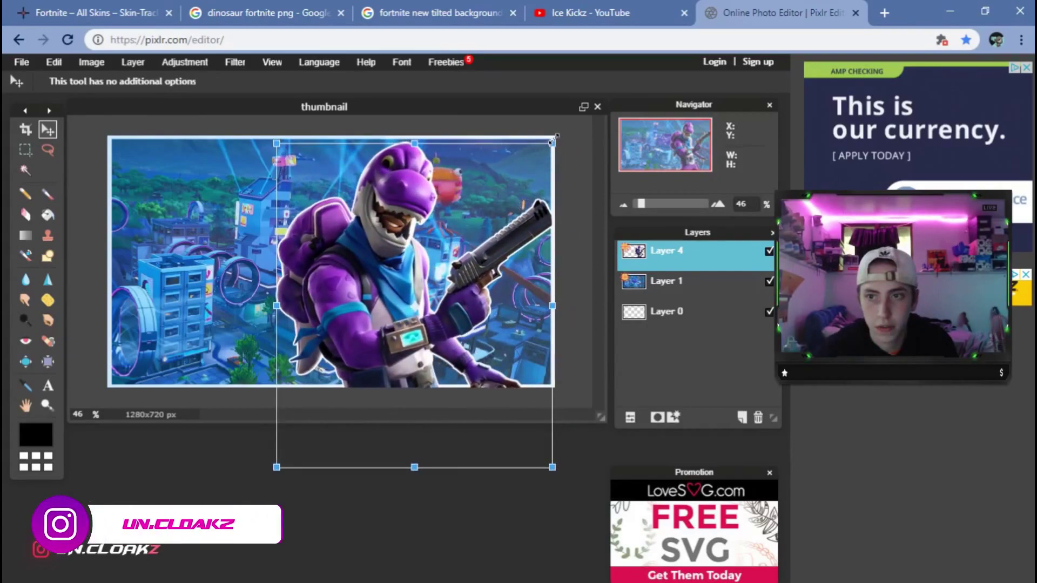
pyautogui.moveTo(552, 142); pyautogui.dragTo(536, 190)
pyautogui.press('Return')
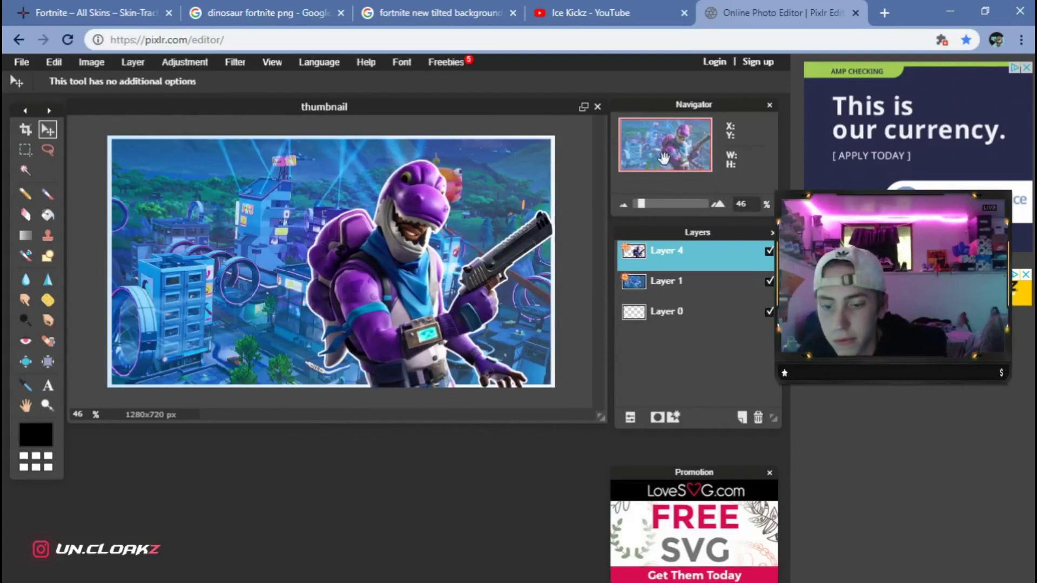
# Apply a Halftone filter to Layer 1 with point size 14 and multiplier 3.
pyautogui.click(667, 281)
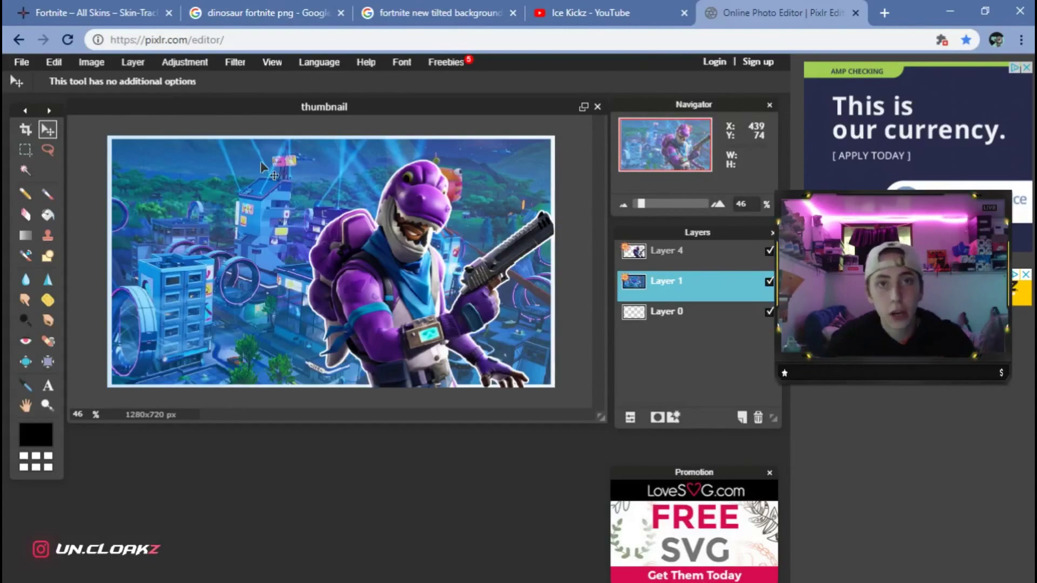
pyautogui.click(237, 63)
pyautogui.click(274, 209)
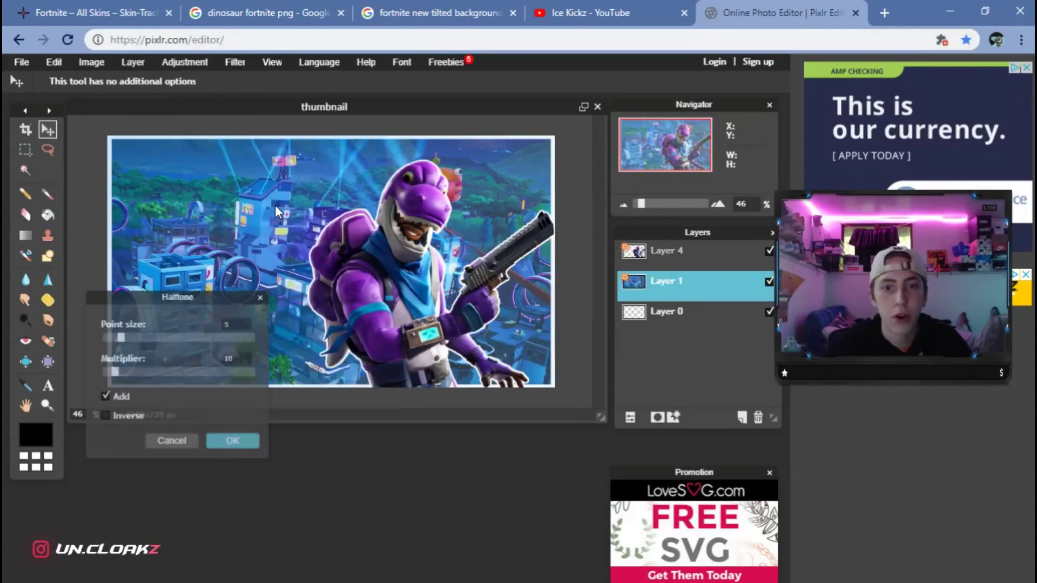
pyautogui.click(117, 337)
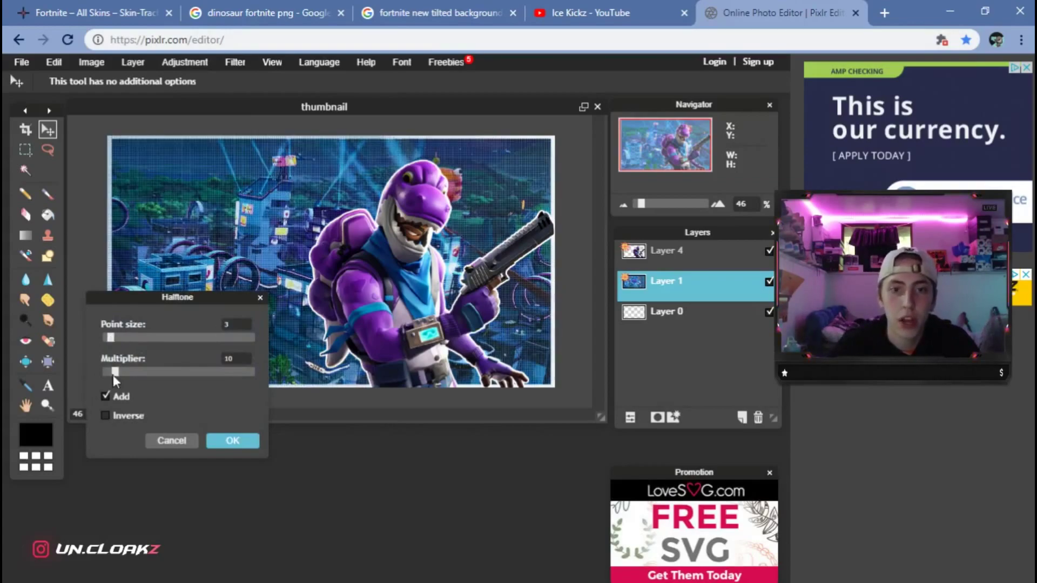
pyautogui.moveTo(117, 370)
pyautogui.mouseDown()
pyautogui.moveTo(127, 375)
pyautogui.moveTo(110, 368)
pyautogui.mouseUp()
pyautogui.click(111, 339)
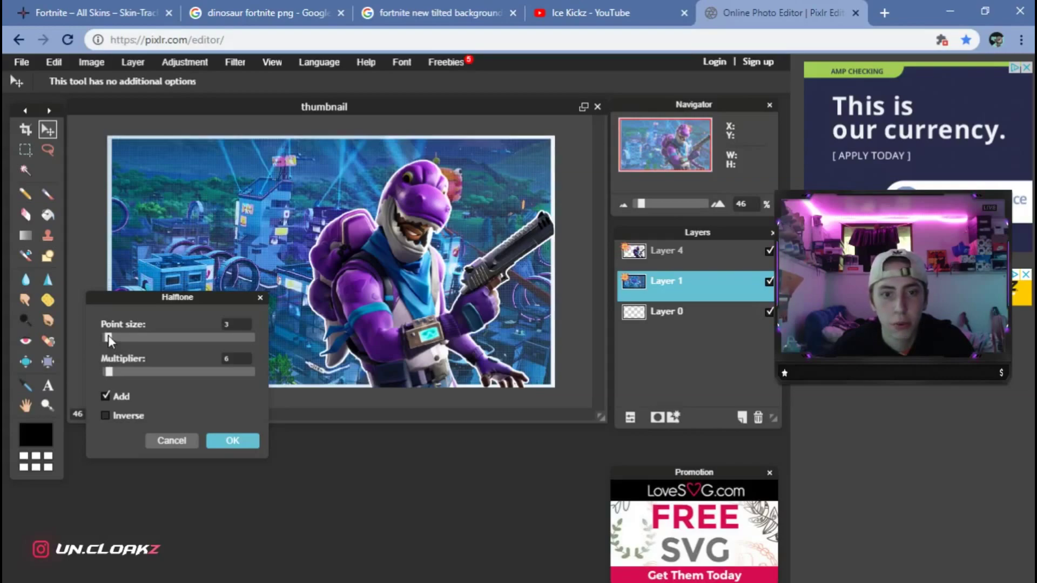
pyautogui.moveTo(115, 339); pyautogui.dragTo(179, 340)
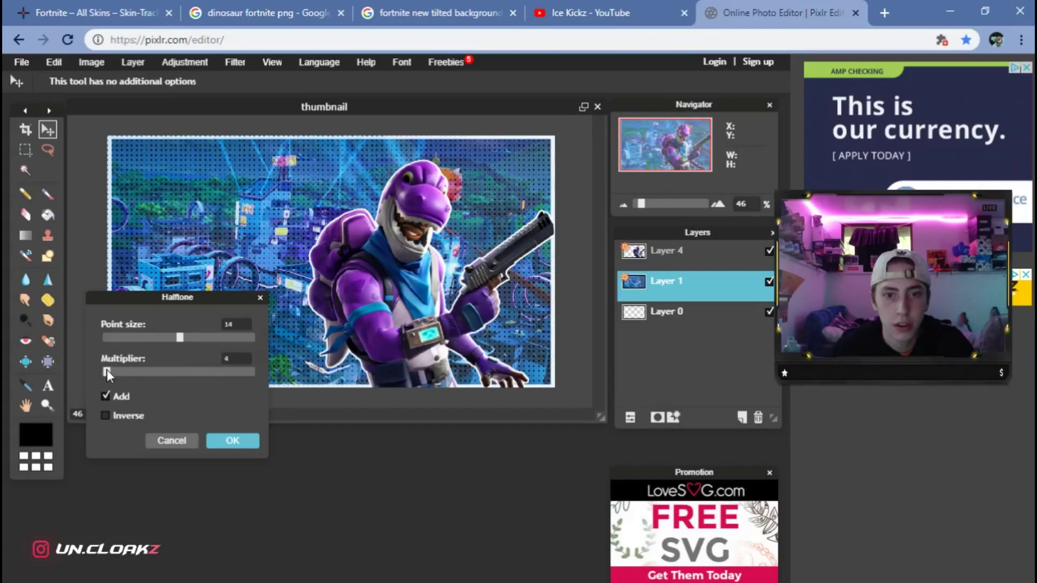
pyautogui.click(231, 442)
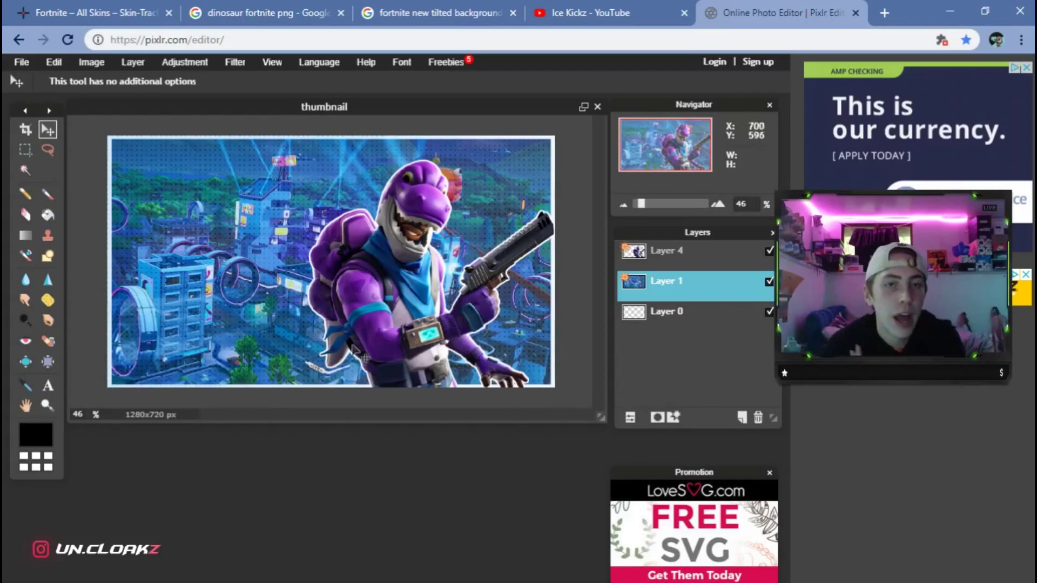
# Type 'MADE WITH PIXLR' in Burbank Big Condensed on a new text layer.
pyautogui.click(48, 385)
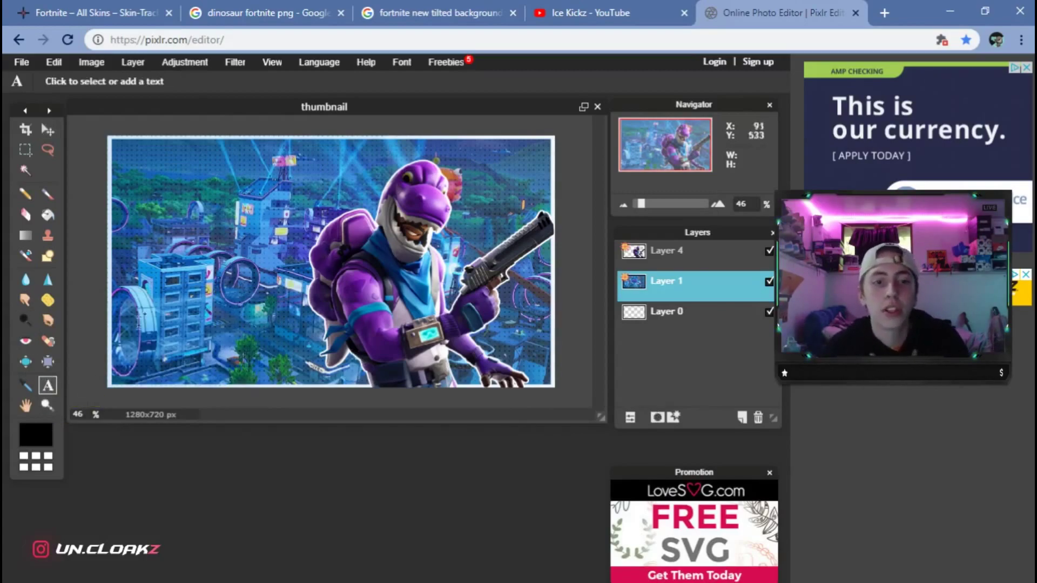
pyautogui.click(179, 181)
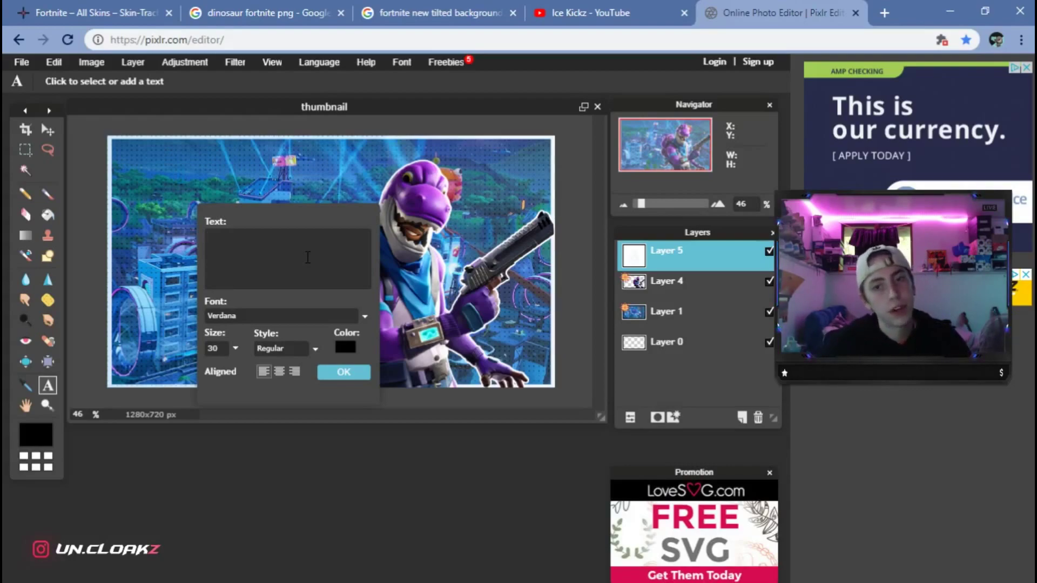
pyautogui.click(270, 317)
pyautogui.scroll(-3, 264, 405)
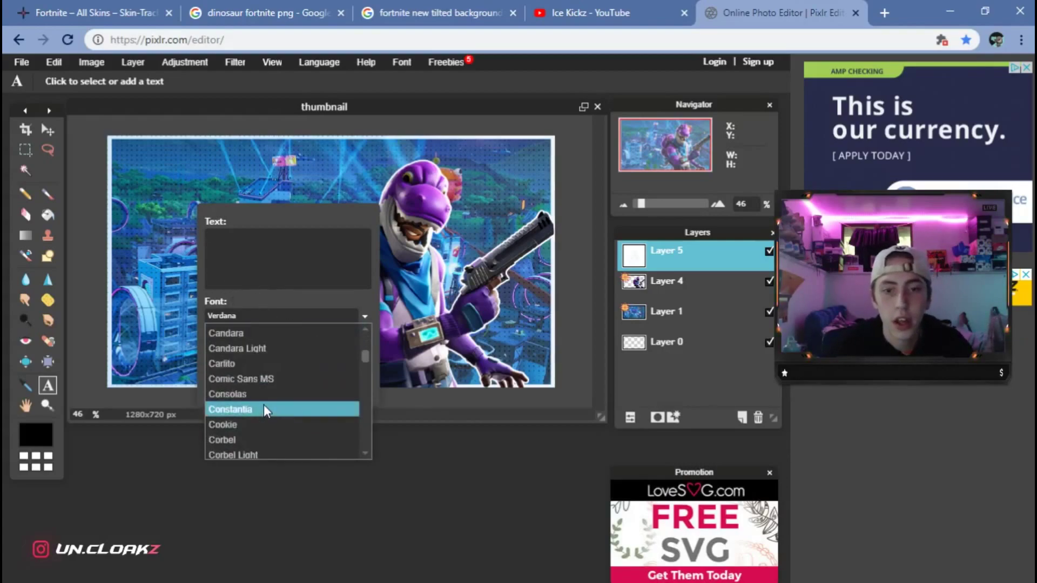
pyautogui.scroll(3, 264, 406)
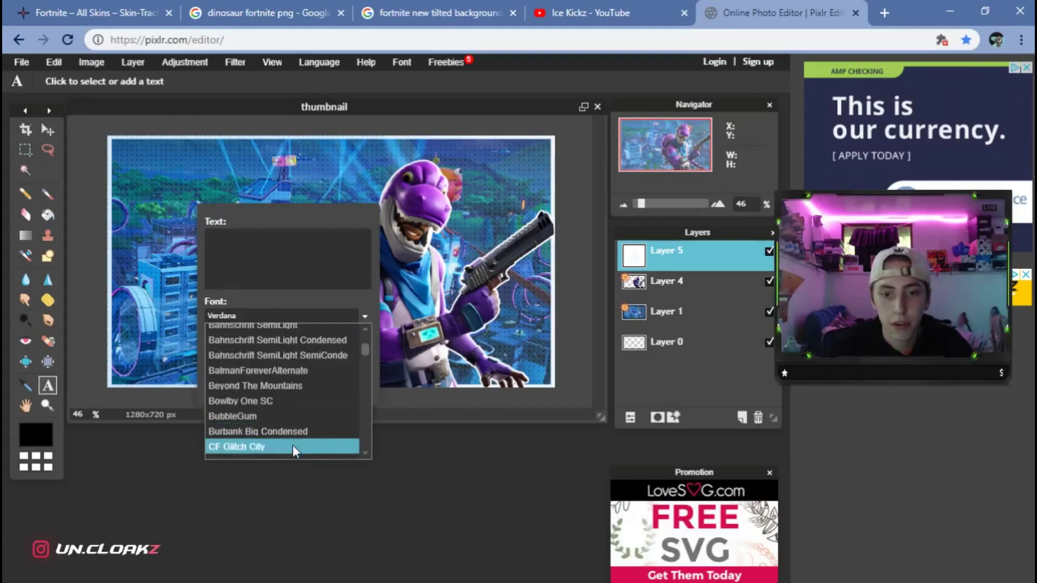
pyautogui.click(297, 430)
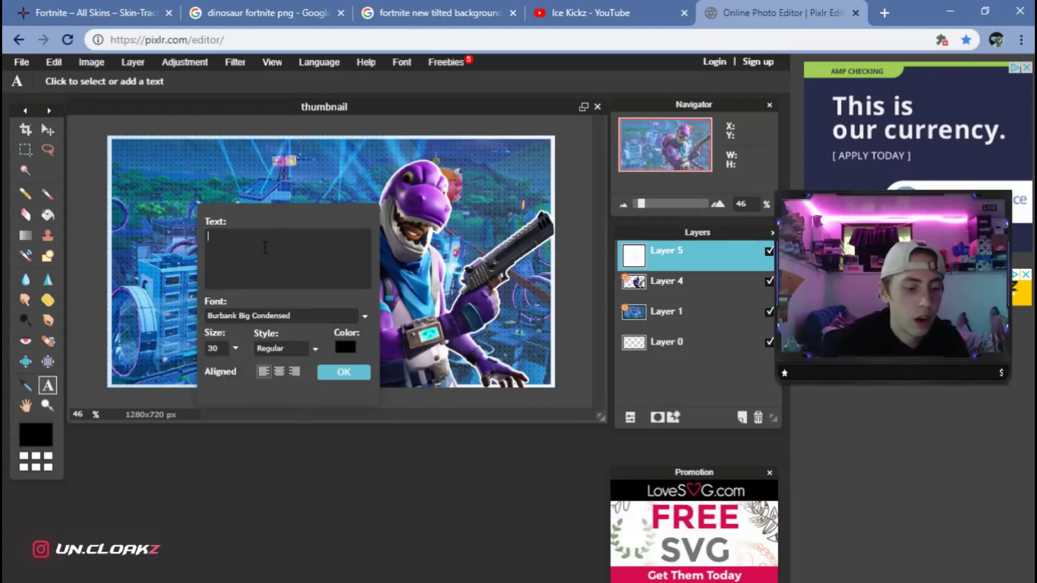
pyautogui.write('M')
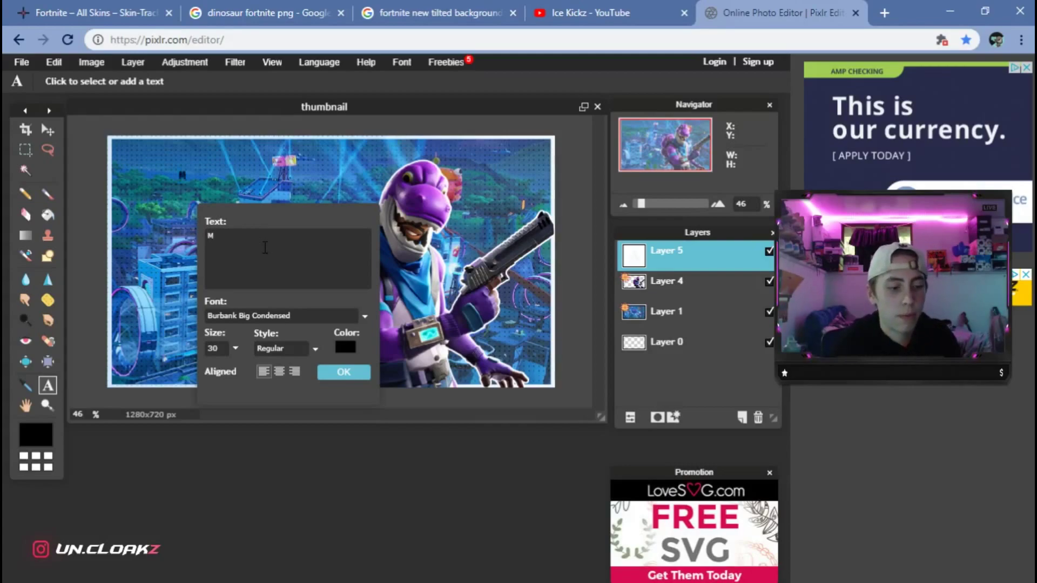
pyautogui.write('a')
pyautogui.press('BackSpace')
pyautogui.press('BackSpace')
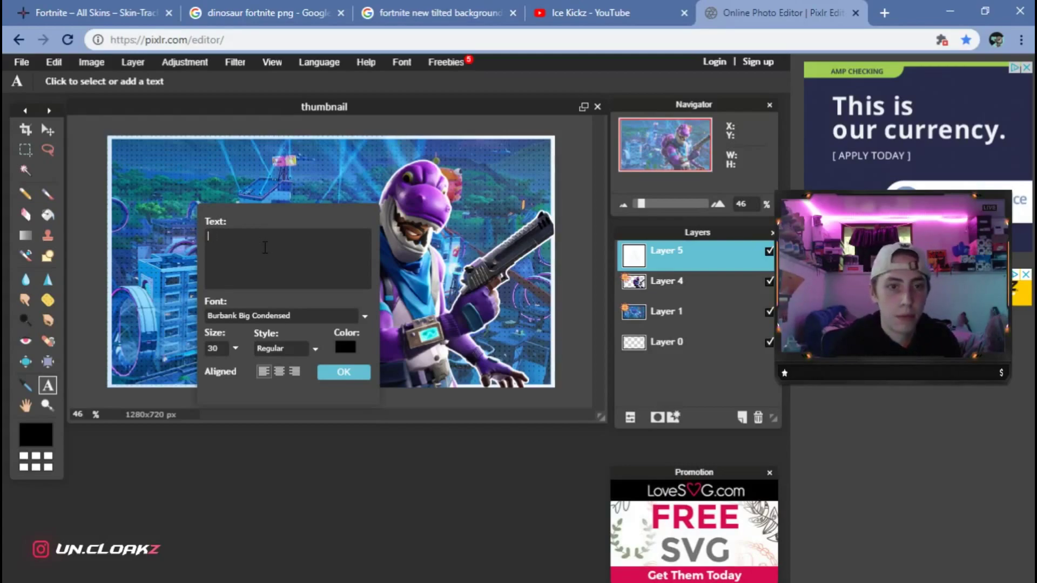
pyautogui.write('MAD')
pyautogui.write('E WIT')
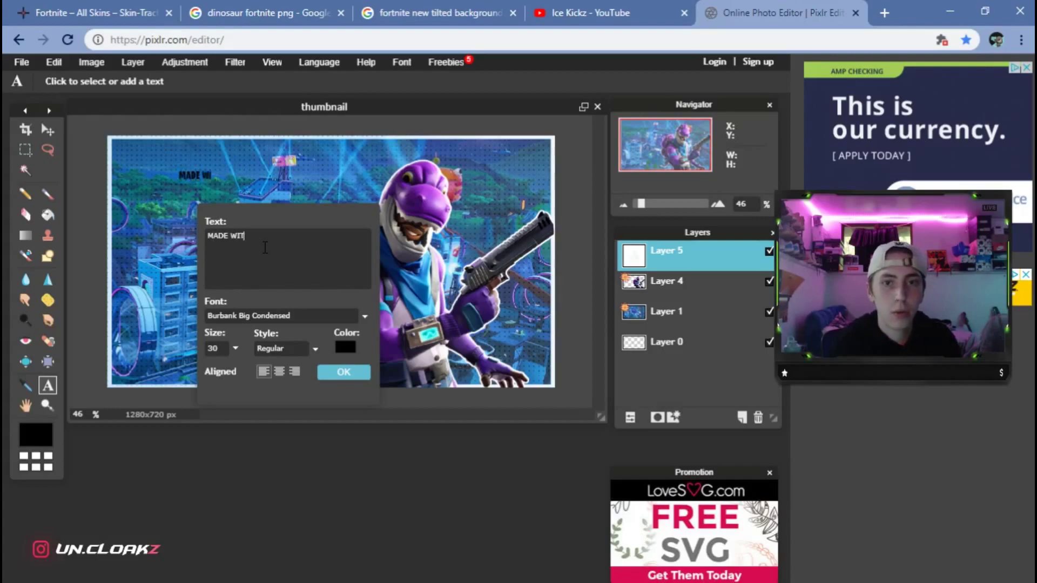
pyautogui.write('H PIXLR')
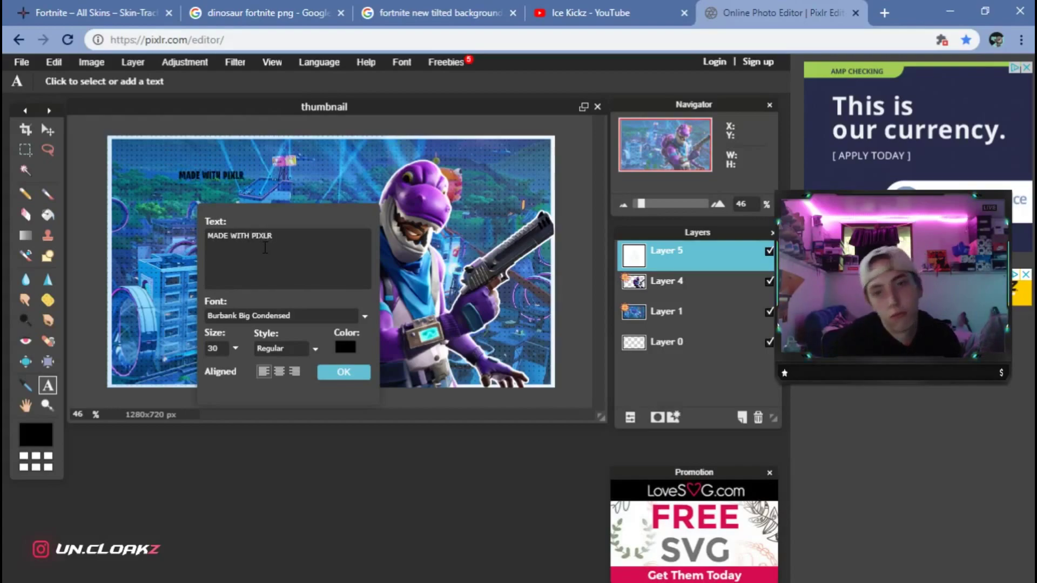
pyautogui.click(47, 130)
# Enlarge the white title text to size 104 and move it to the top-left.
pyautogui.click(44, 389)
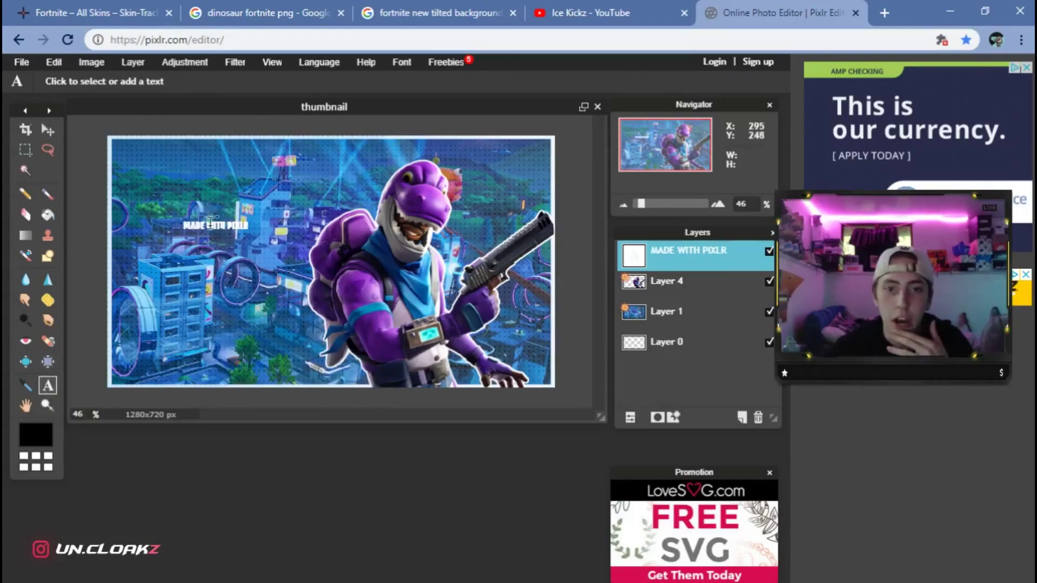
pyautogui.click(203, 222)
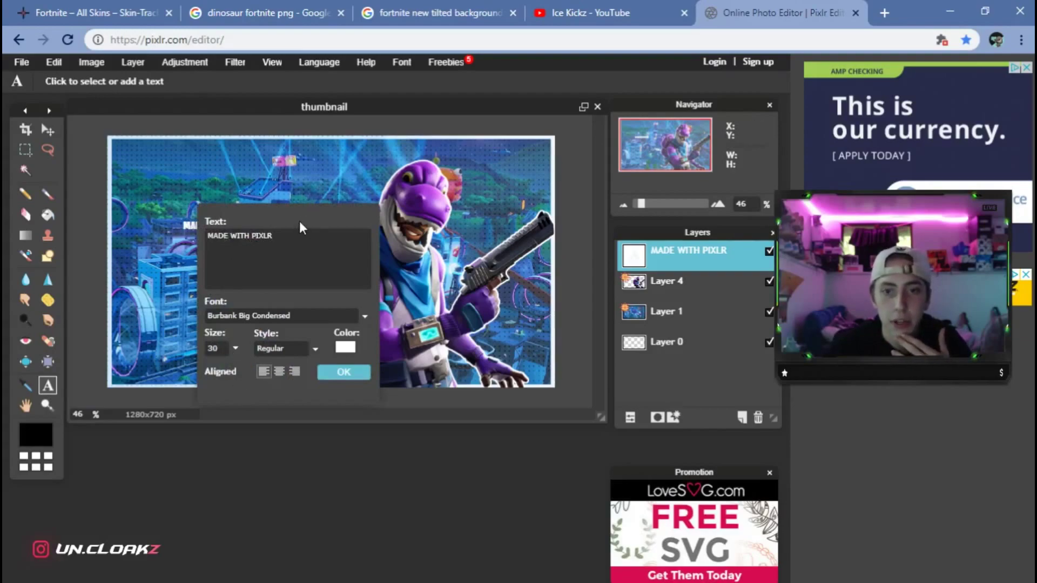
pyautogui.moveTo(320, 220); pyautogui.dragTo(494, 214)
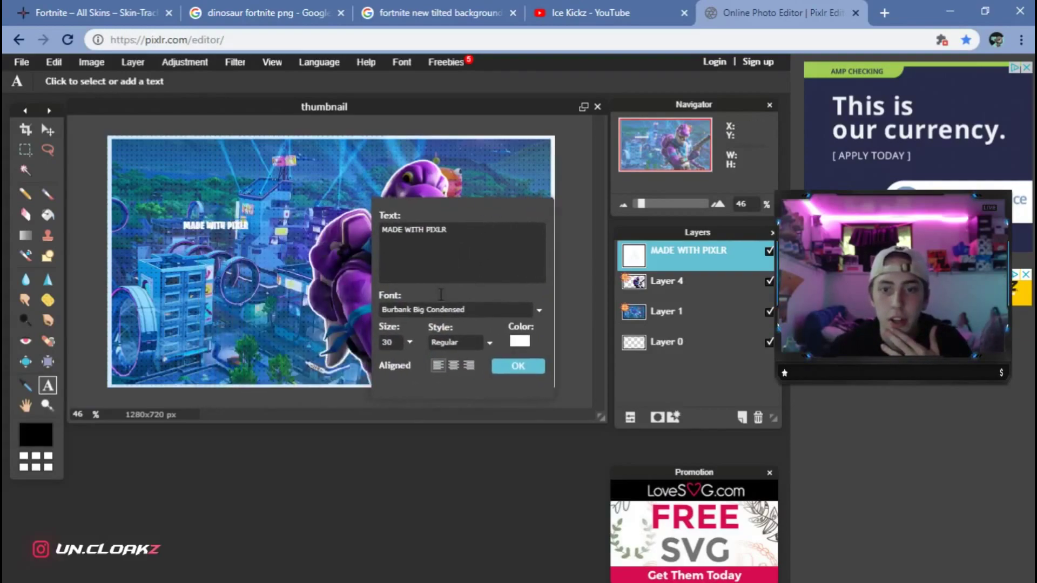
pyautogui.moveTo(339, 363); pyautogui.dragTo(354, 374)
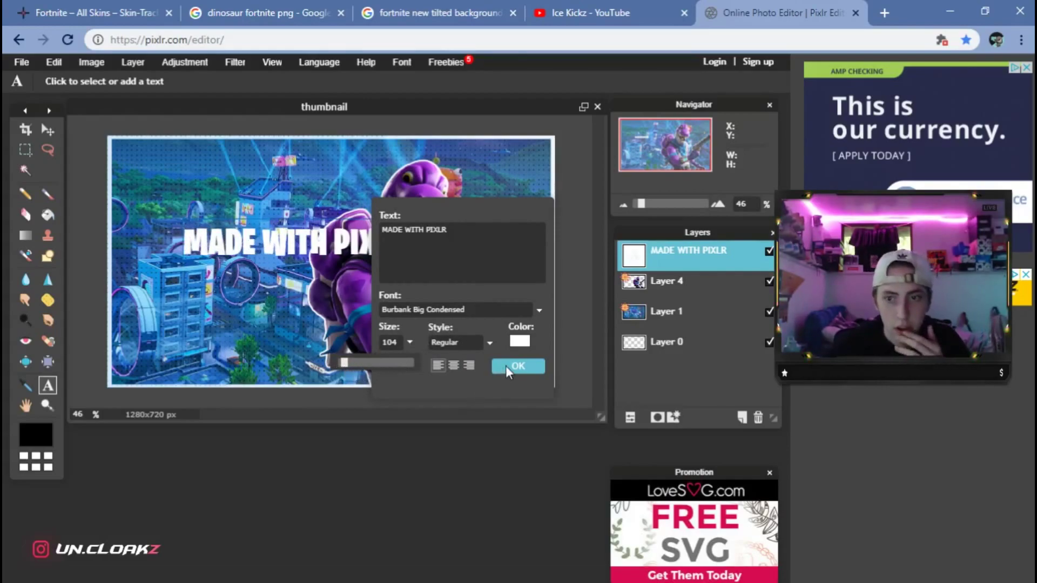
pyautogui.click(516, 366)
pyautogui.click(47, 130)
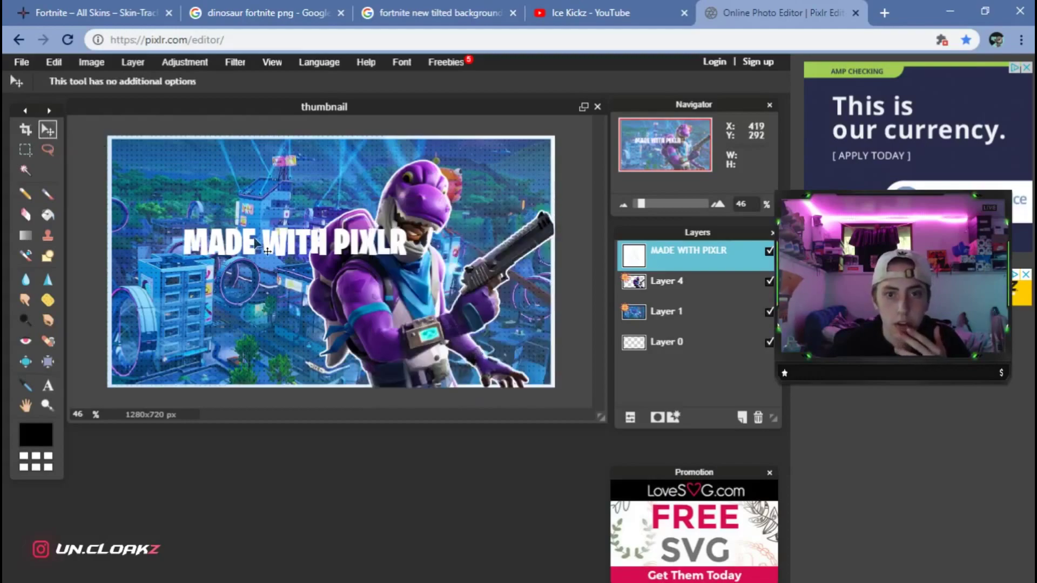
pyautogui.moveTo(258, 248); pyautogui.dragTo(210, 178)
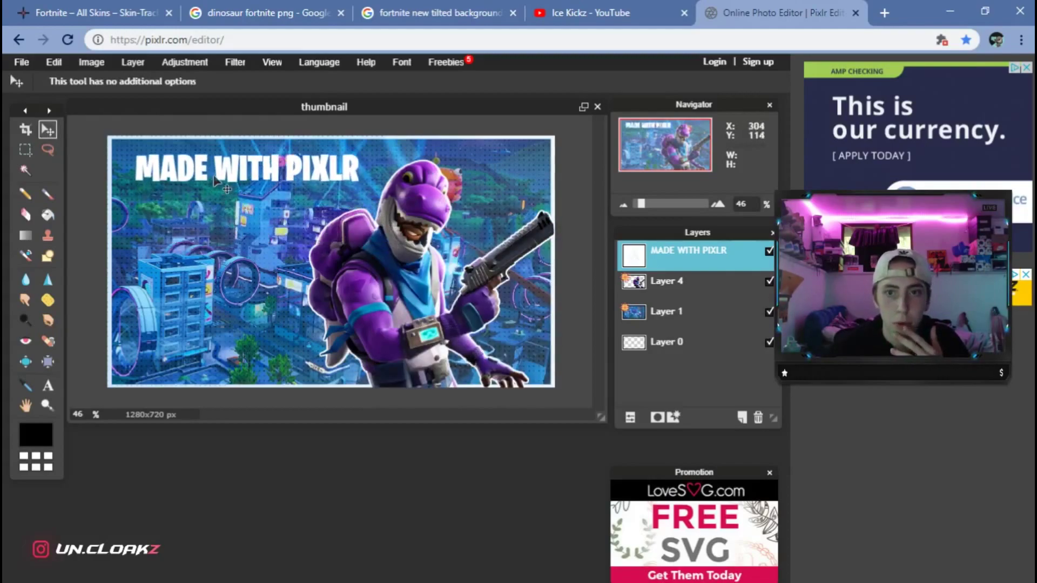
# Add a drop shadow to the title text layer and set its distance to 7.
pyautogui.rightClick(735, 262)
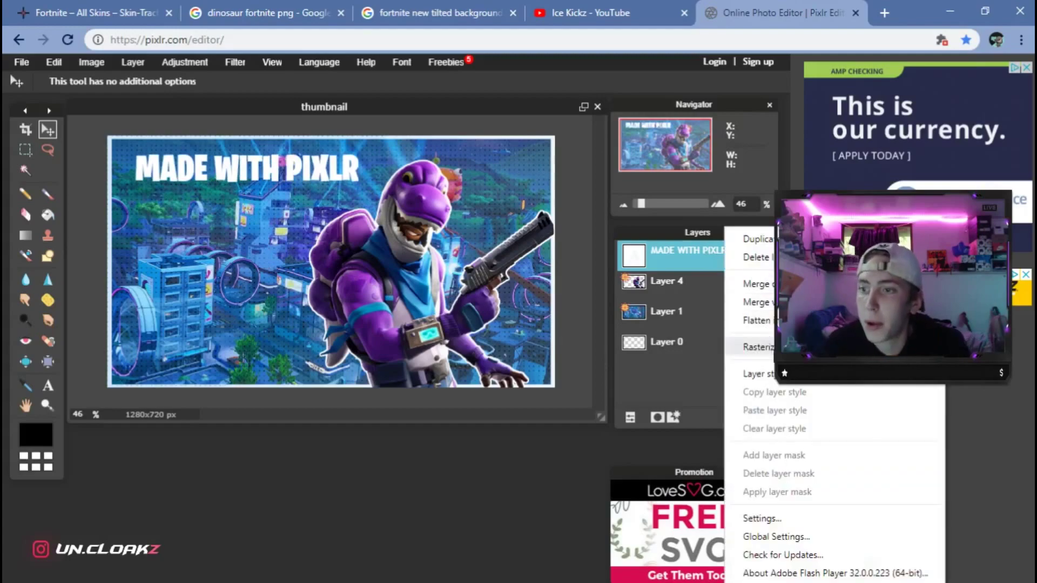
pyautogui.click(745, 359)
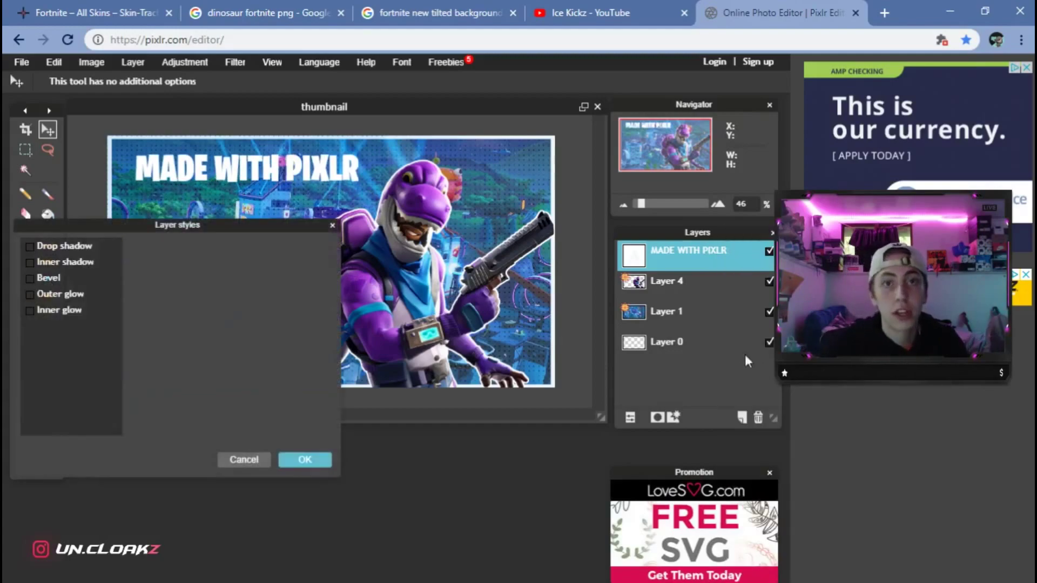
pyautogui.click(29, 248)
pyautogui.click(80, 246)
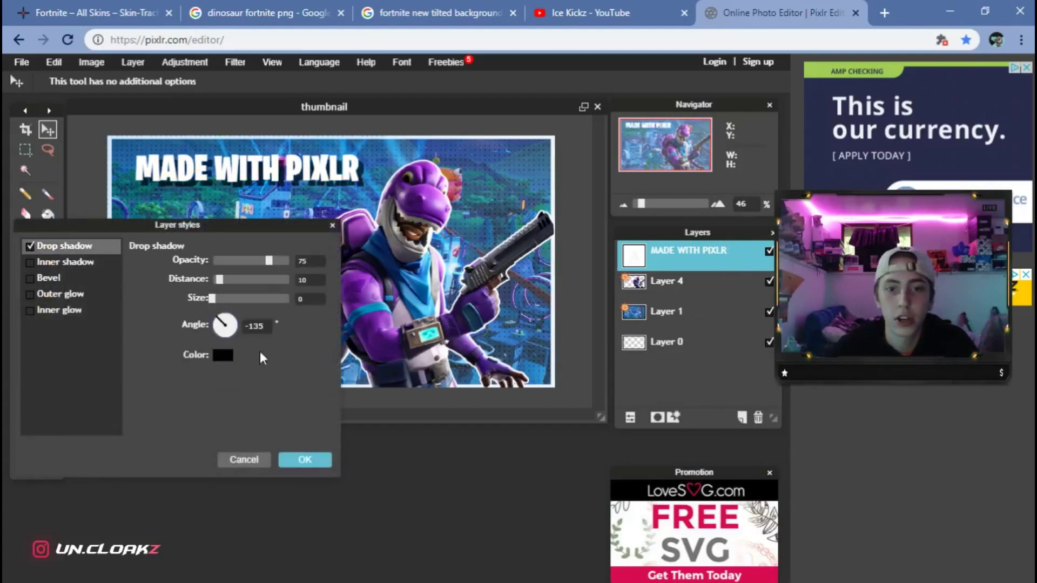
pyautogui.moveTo(220, 279); pyautogui.dragTo(218, 279)
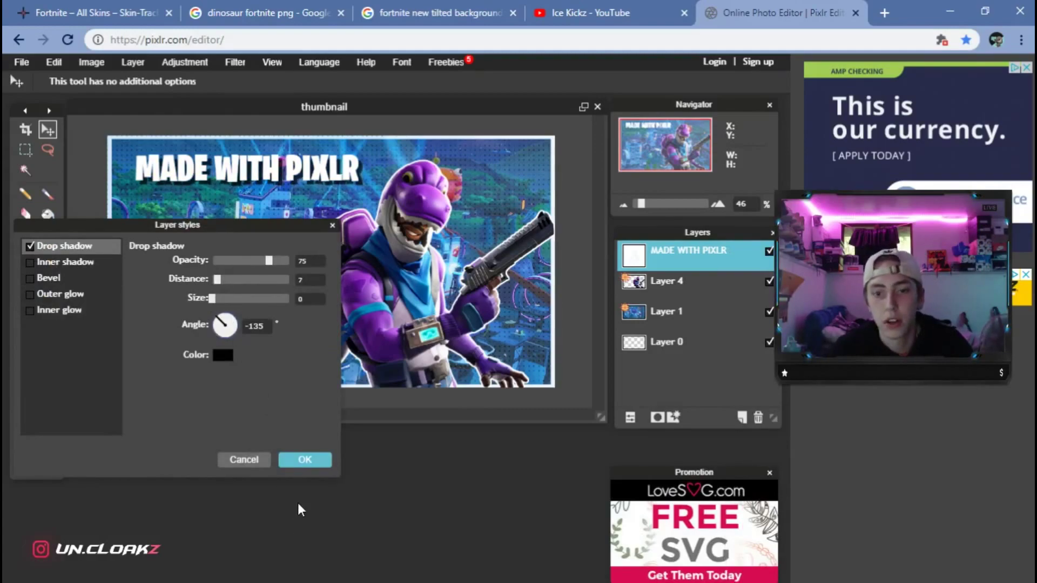
# Try blue and white shadow colours, then cancel to keep the shadow black.
pyautogui.click(221, 355)
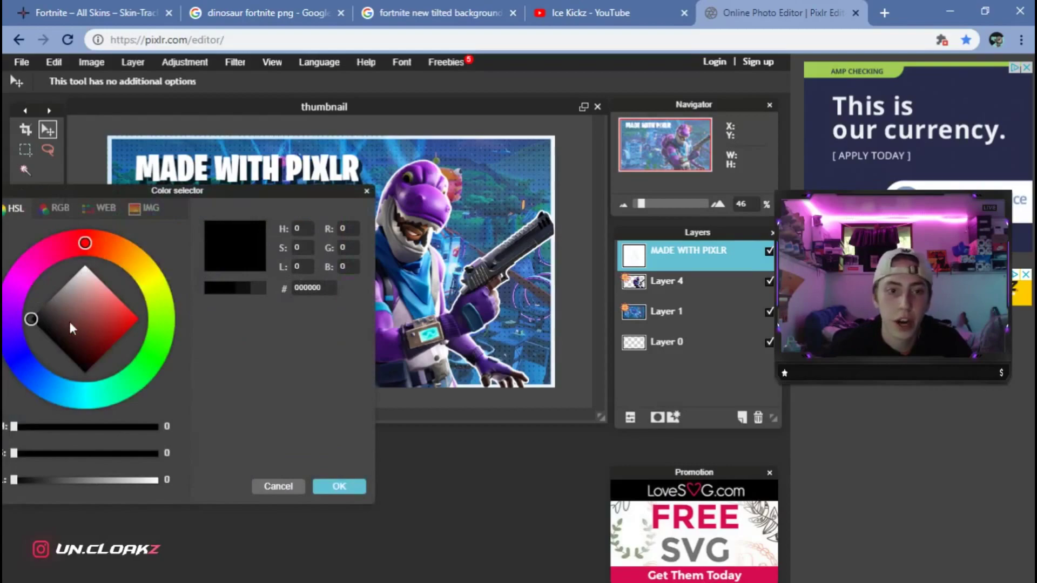
pyautogui.moveTo(12, 346); pyautogui.dragTo(30, 348)
pyautogui.moveTo(78, 303); pyautogui.dragTo(85, 251)
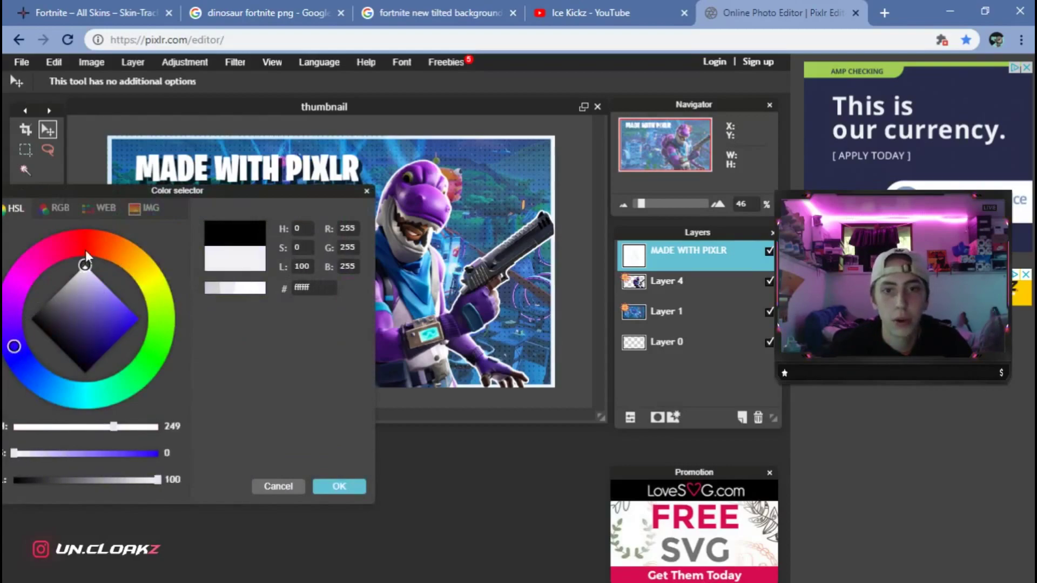
pyautogui.click(290, 486)
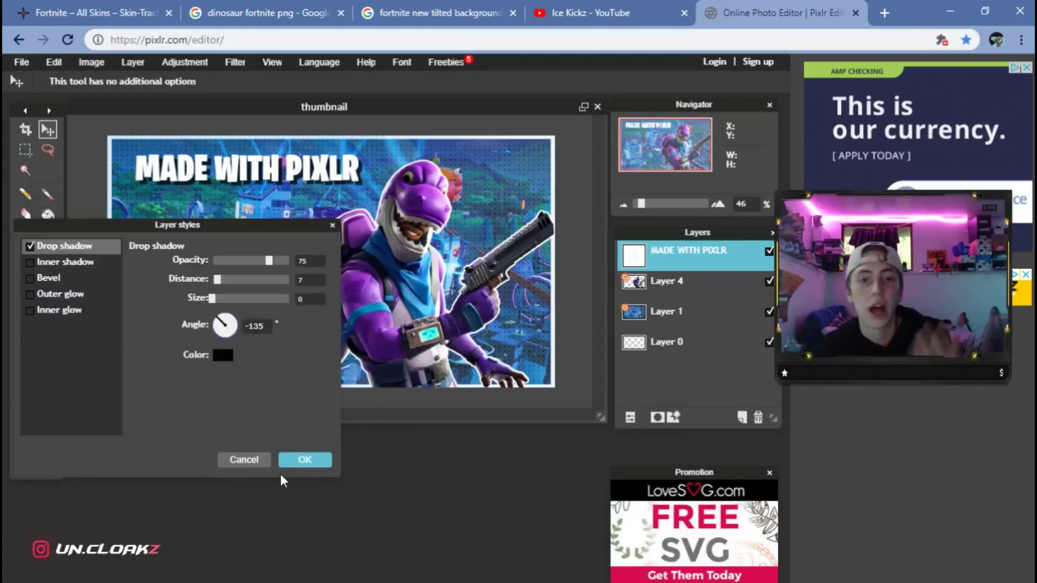